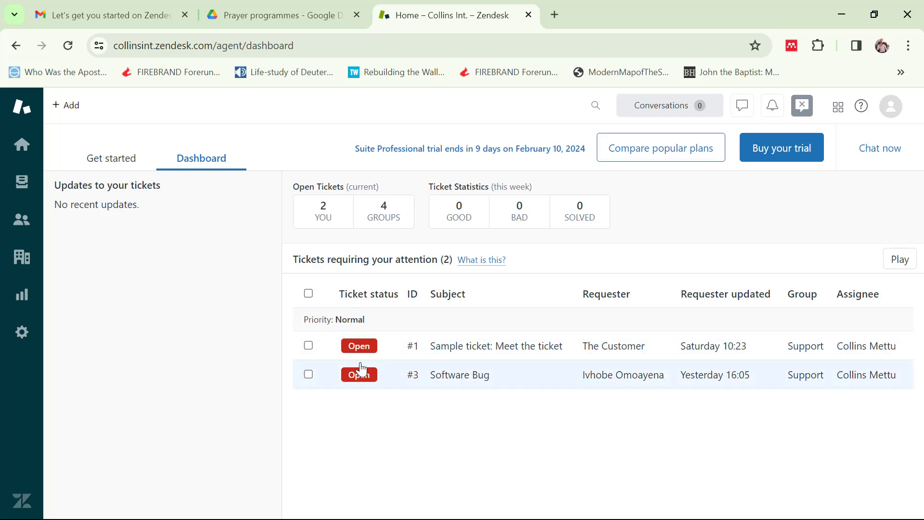
Look through the ticket views for your unsolved tickets, all unsolved tickets and recently updated tickets
{"action": "left_click", "coordinate": [22, 187]}
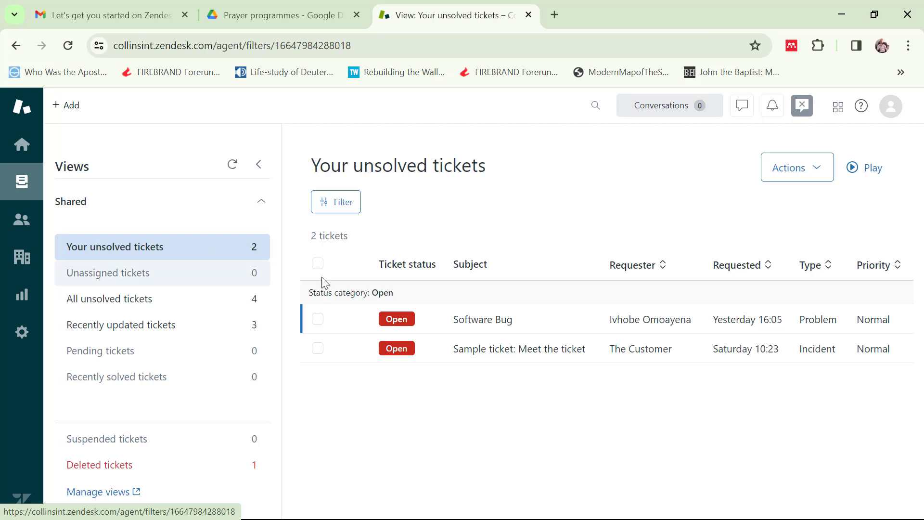
{"action": "left_click", "coordinate": [117, 304]}
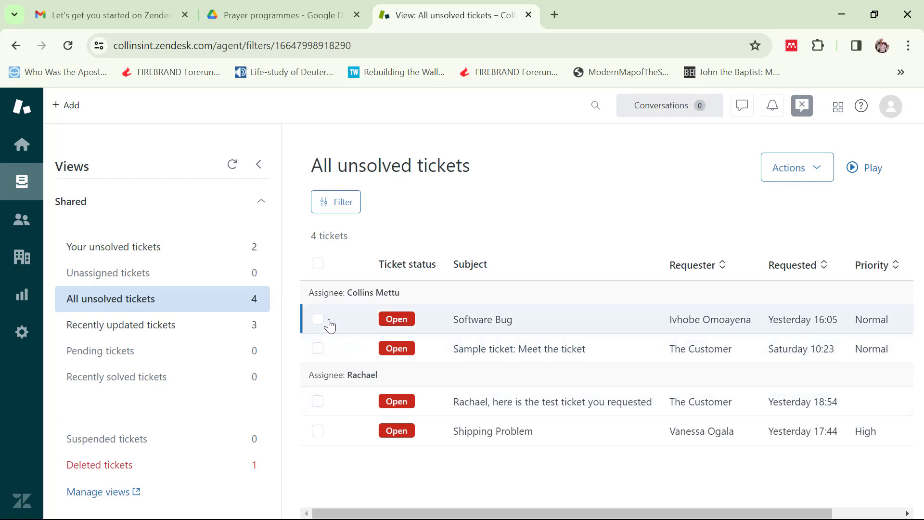
{"action": "left_click", "coordinate": [202, 334]}
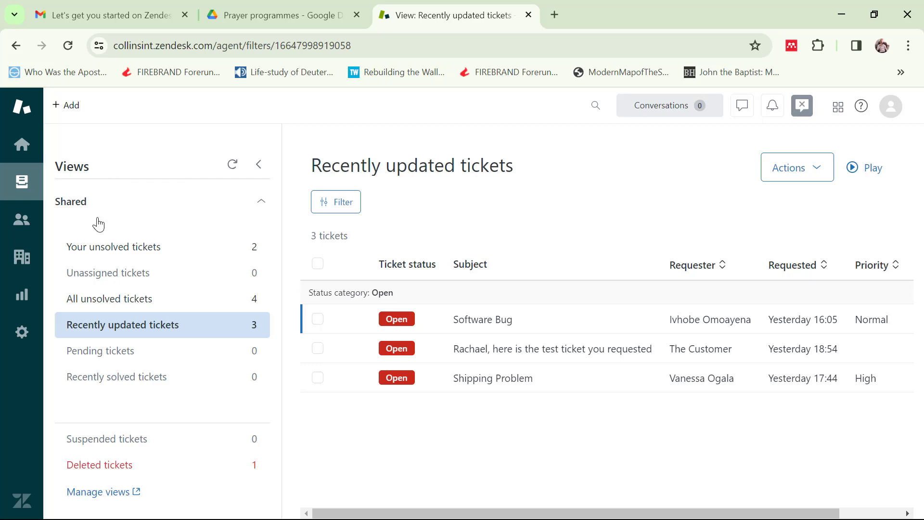
Review the system updates and feature usages on the admin overview, and open the Admin Center
{"action": "left_click", "coordinate": [22, 333]}
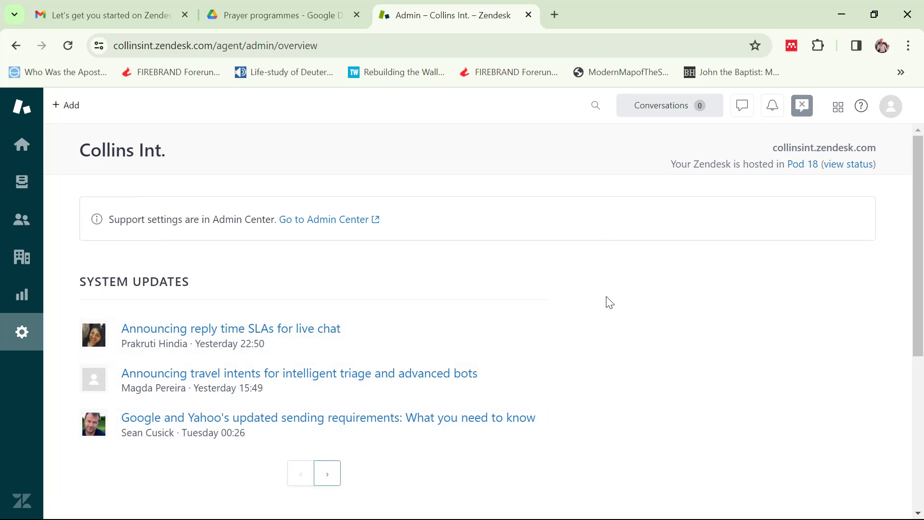
{"action": "left_click", "coordinate": [20, 331]}
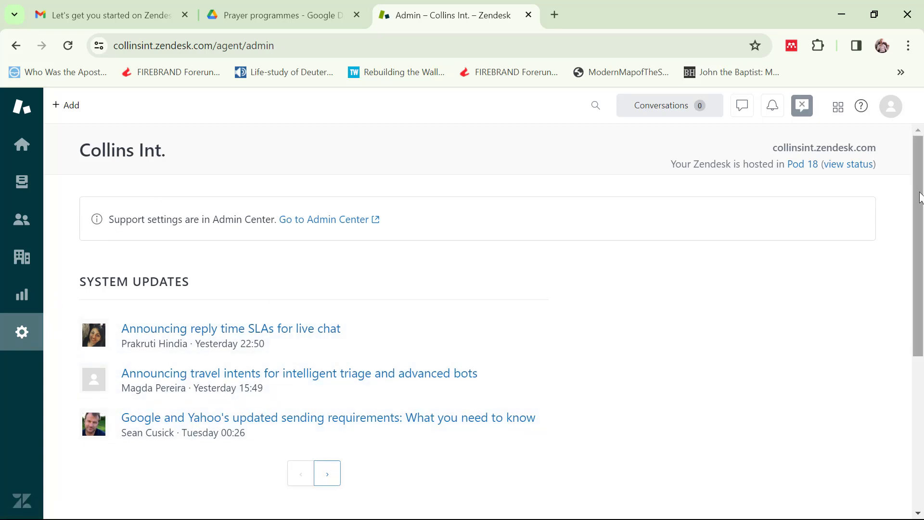
{"action": "left_click_drag", "start_coordinate": [919, 198], "coordinate": [921, 353]}
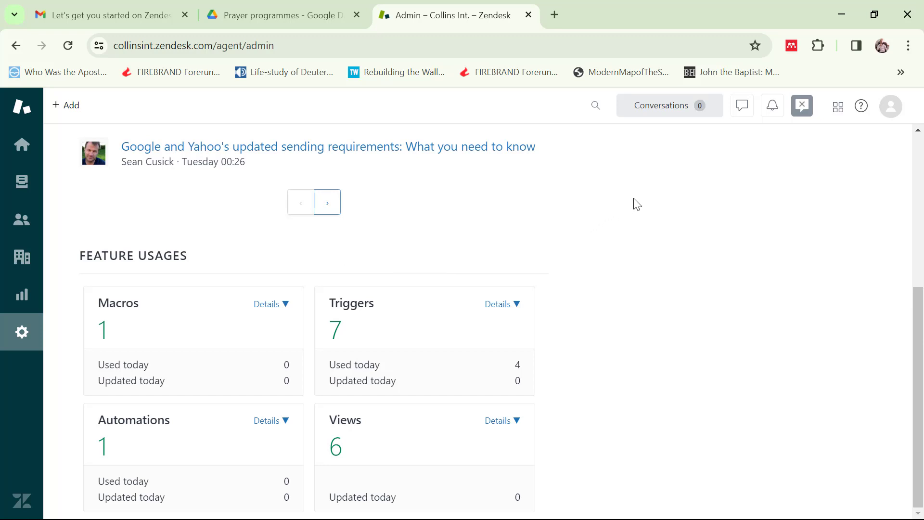
{"action": "left_click", "coordinate": [838, 108]}
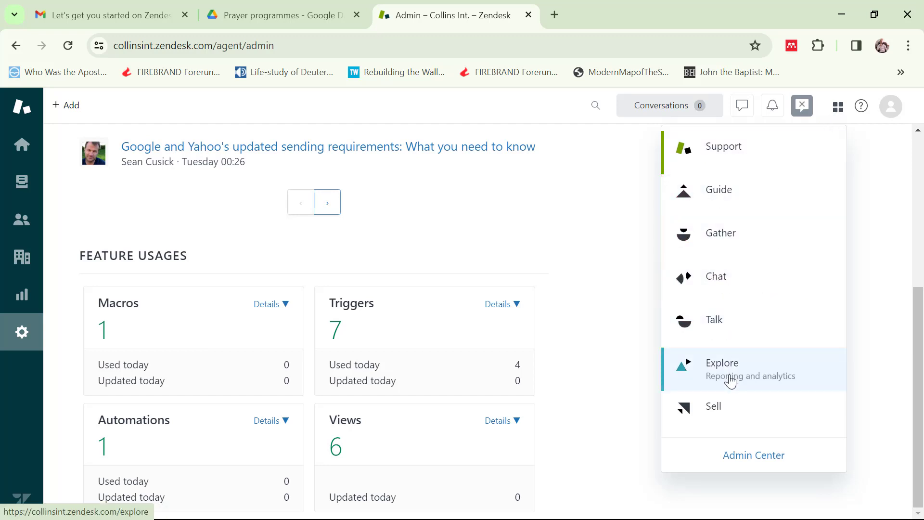
{"action": "left_click", "coordinate": [745, 460]}
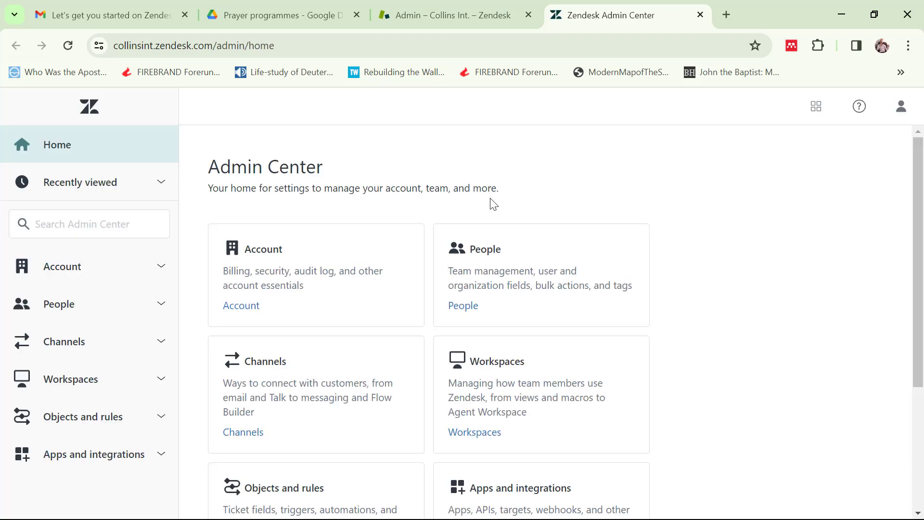
Look over the account options and Admin Center categories, and open the People section's list of team members
{"action": "left_click", "coordinate": [901, 107]}
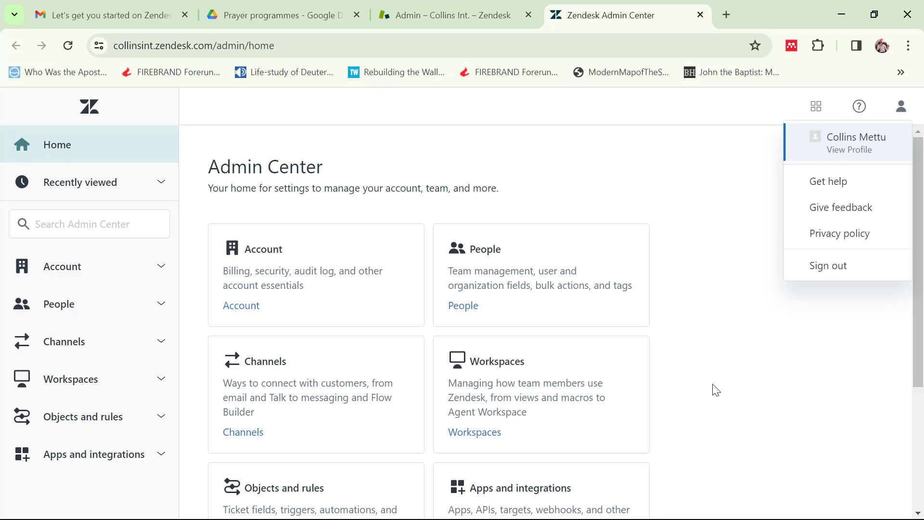
{"action": "left_click", "coordinate": [901, 113]}
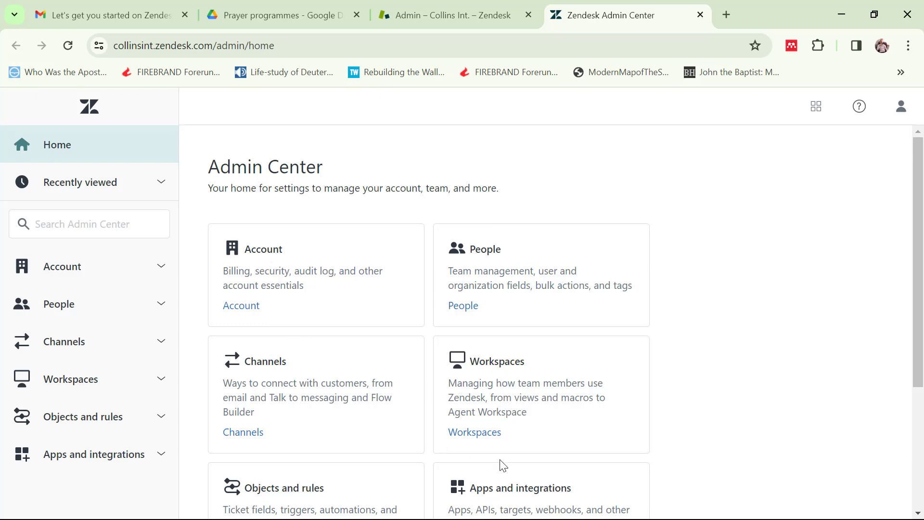
{"action": "scroll", "coordinate": [693, 410], "scroll_direction": "down", "scroll_amount": 3}
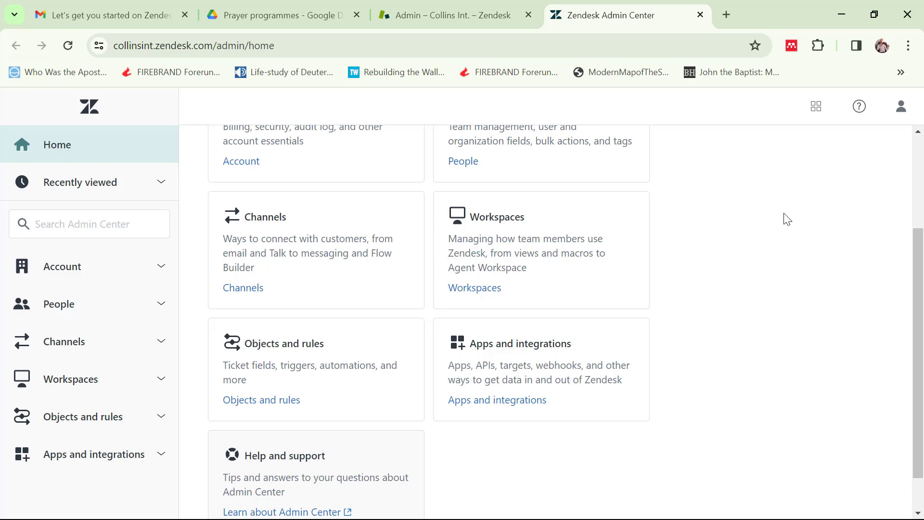
{"action": "scroll", "coordinate": [788, 219], "scroll_direction": "up", "scroll_amount": 3}
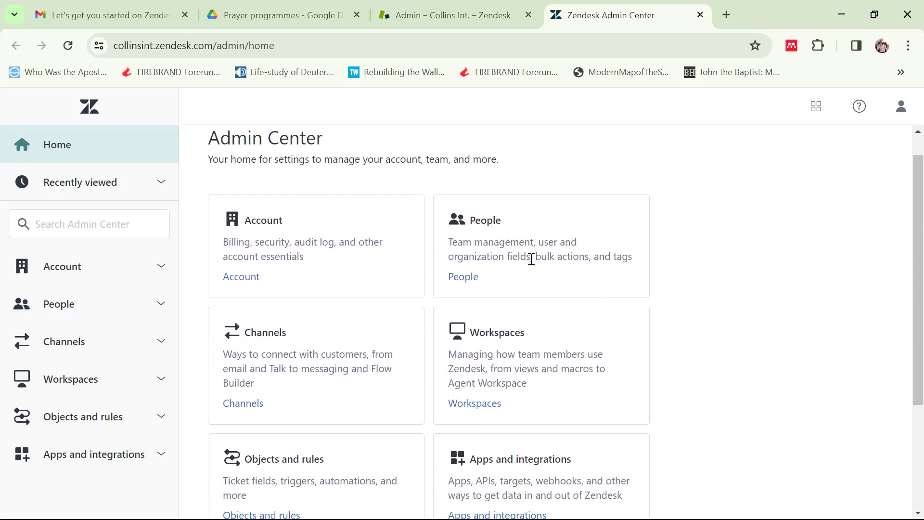
{"action": "left_click", "coordinate": [466, 282]}
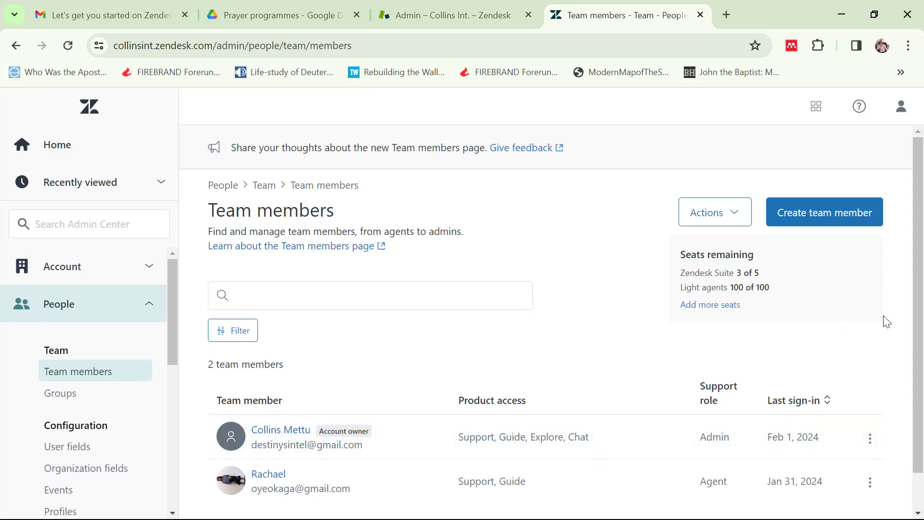
{"action": "scroll", "coordinate": [919, 315], "scroll_direction": "down", "scroll_amount": 1}
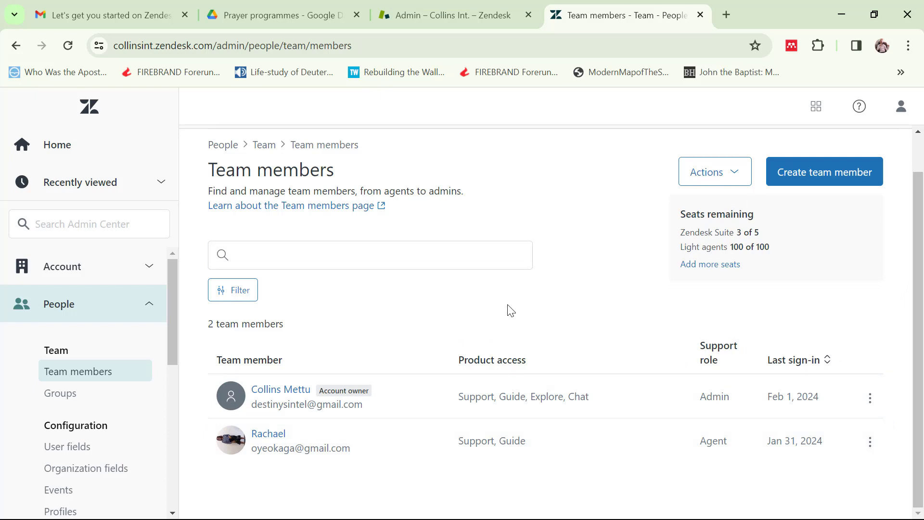
Create a new team member with the person's name and email, assign the Support role Agent, and save
{"action": "left_click", "coordinate": [836, 177]}
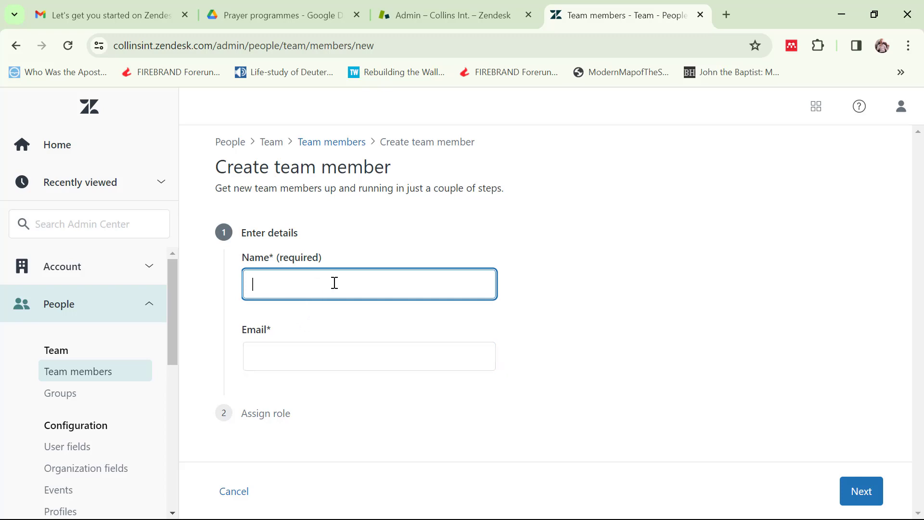
{"action": "type", "text": "com"}
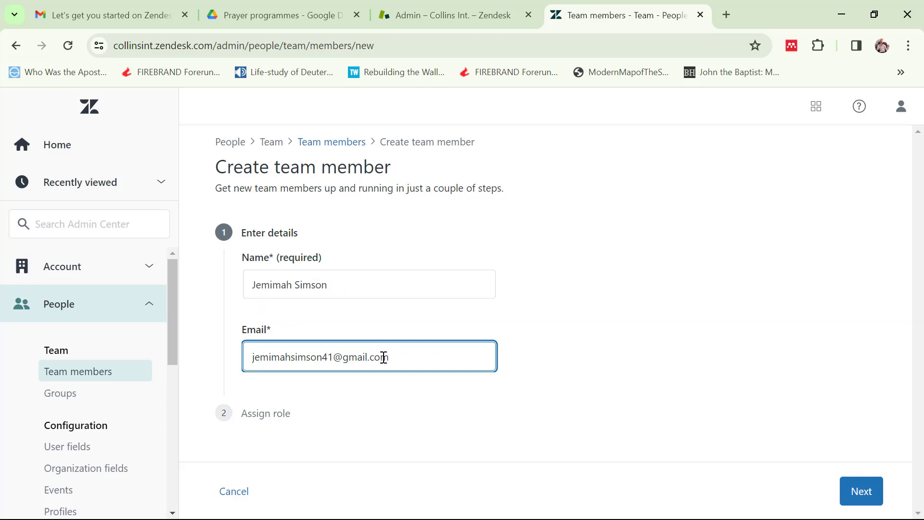
{"action": "left_click", "coordinate": [856, 497]}
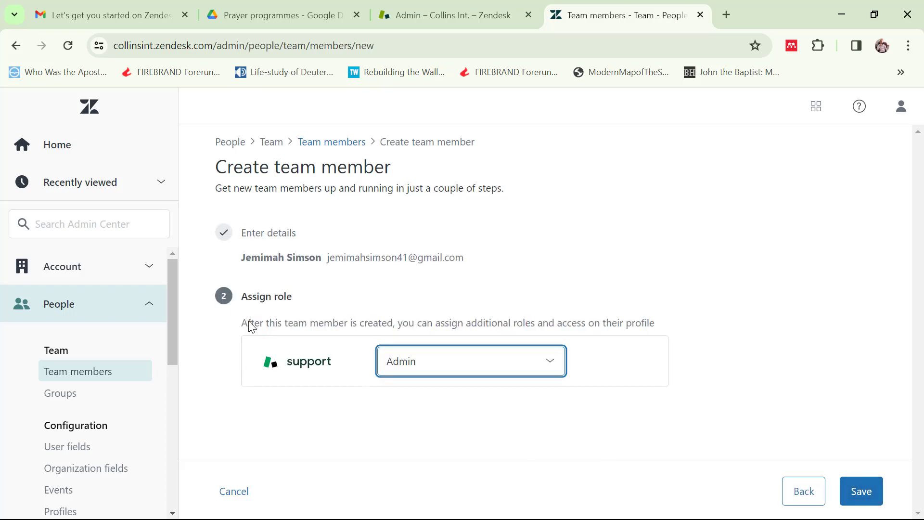
{"action": "left_click", "coordinate": [517, 365]}
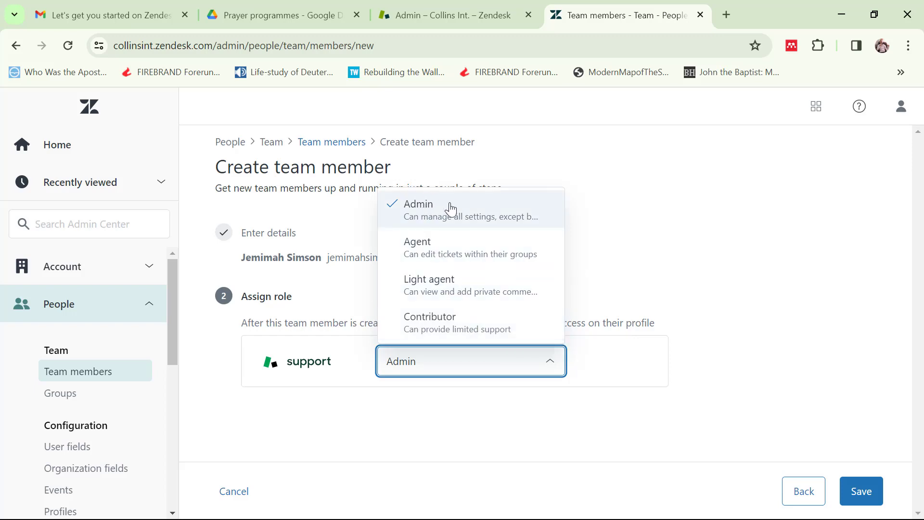
{"action": "left_click", "coordinate": [452, 251]}
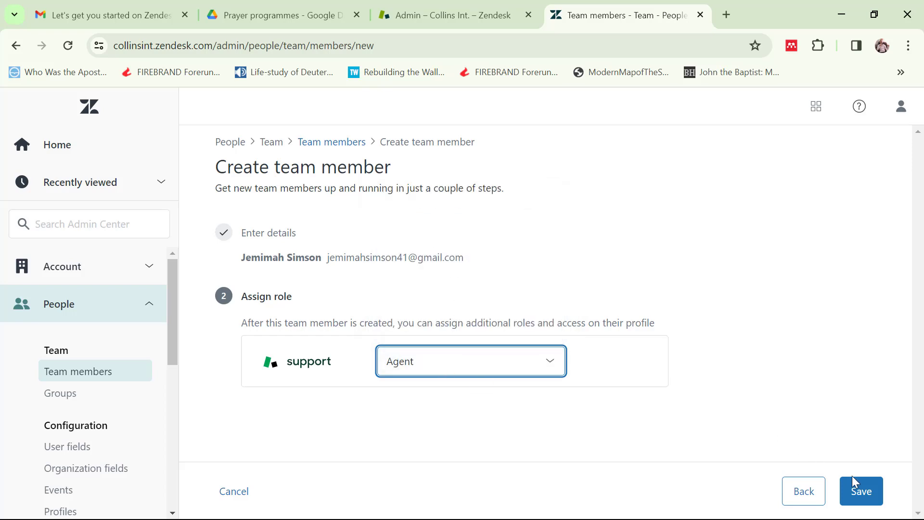
{"action": "left_click", "coordinate": [861, 492]}
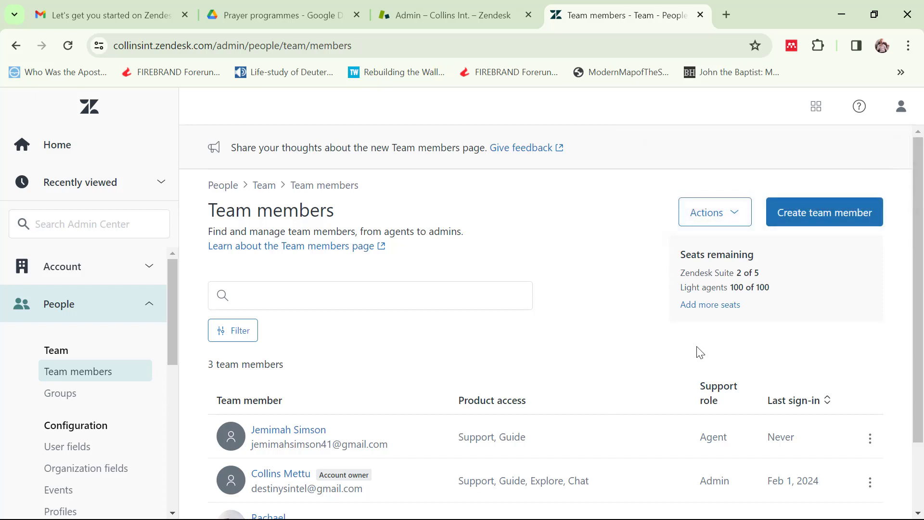
{"action": "left_click_drag", "start_coordinate": [920, 287], "coordinate": [922, 366]}
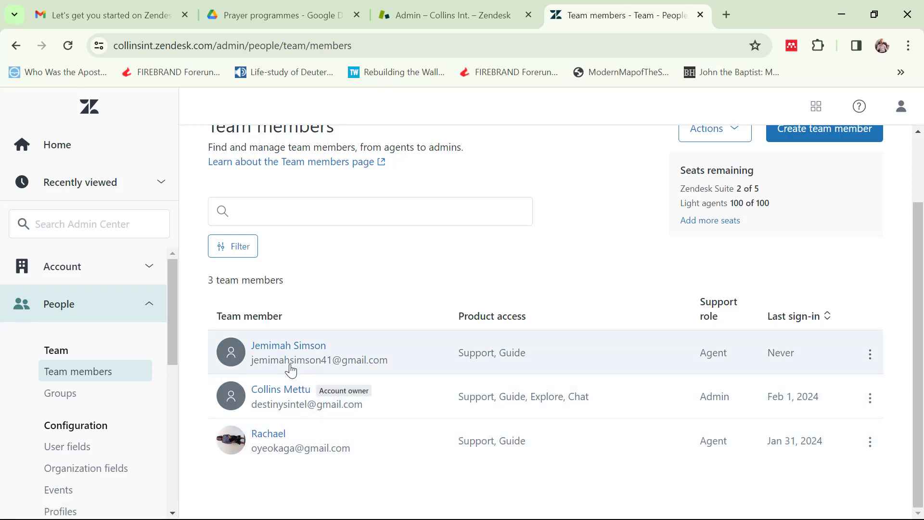
Start a new group for the team and add the two Support Agents as its members
{"action": "left_click", "coordinate": [78, 398]}
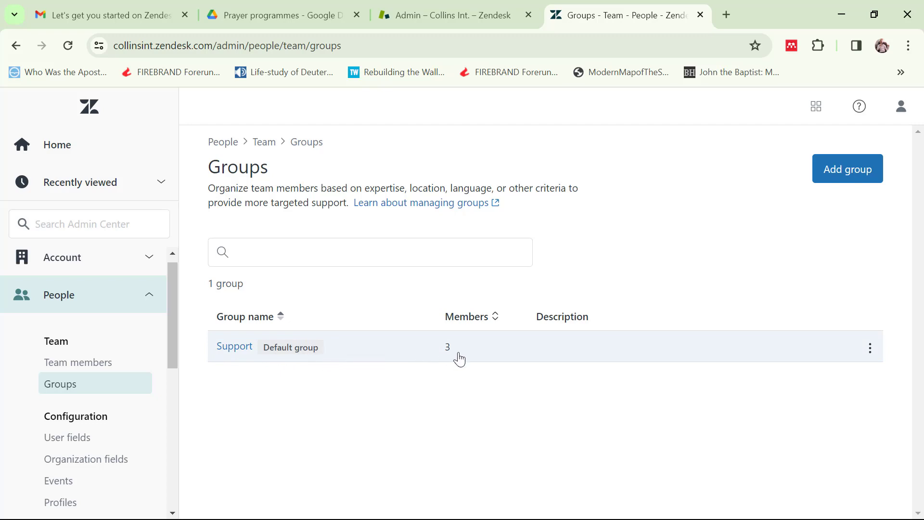
{"action": "mouse_move", "coordinate": [455, 358]}
{"action": "left_click", "coordinate": [840, 178]}
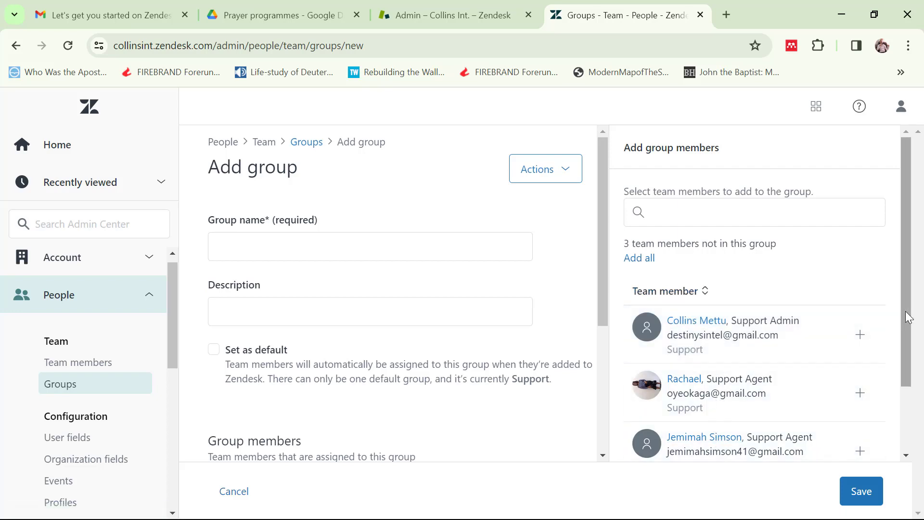
{"action": "left_click_drag", "start_coordinate": [906, 310], "coordinate": [913, 354]}
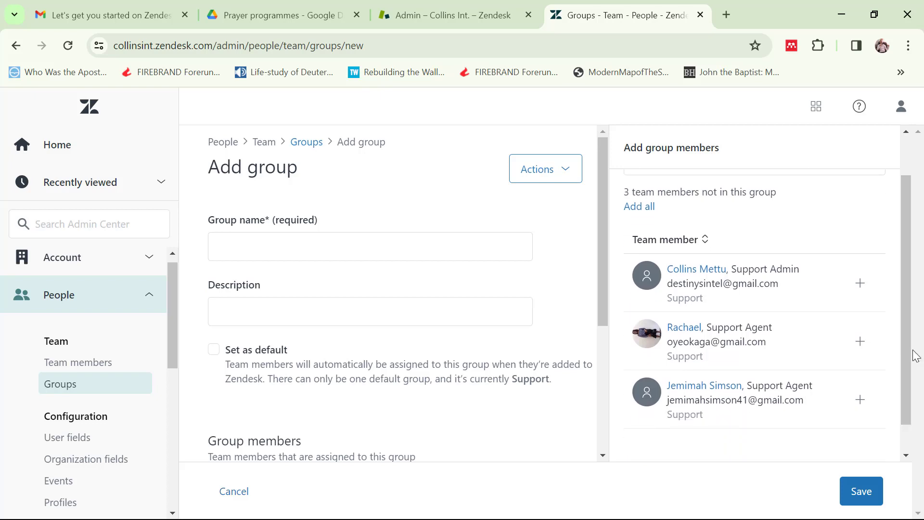
{"action": "left_click", "coordinate": [864, 348]}
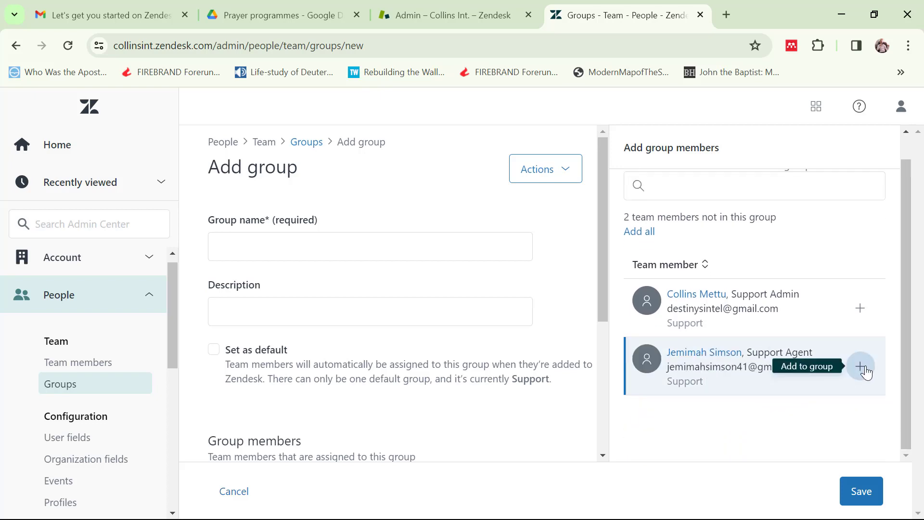
{"action": "left_click", "coordinate": [865, 368]}
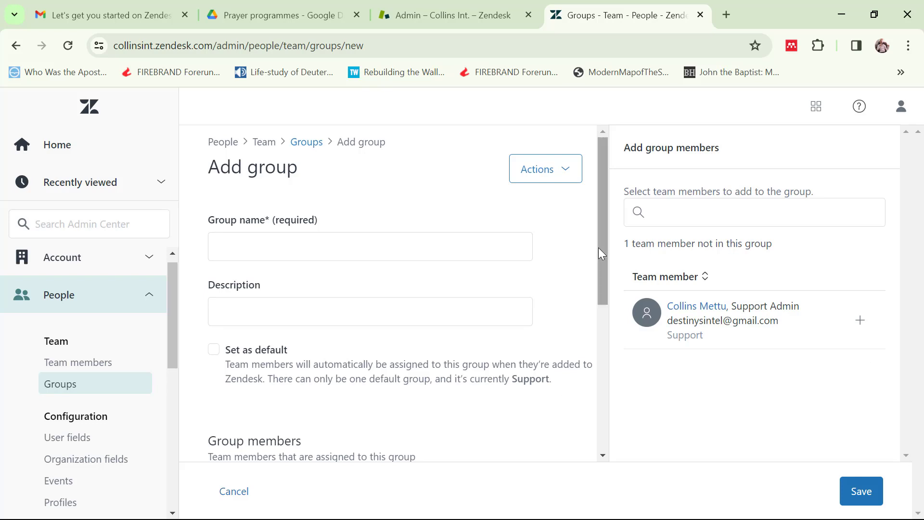
Name the group "Software Support", describe it as "This team will be in charge of software issues on our products", and save it
{"action": "left_click_drag", "start_coordinate": [599, 247], "coordinate": [631, 402]}
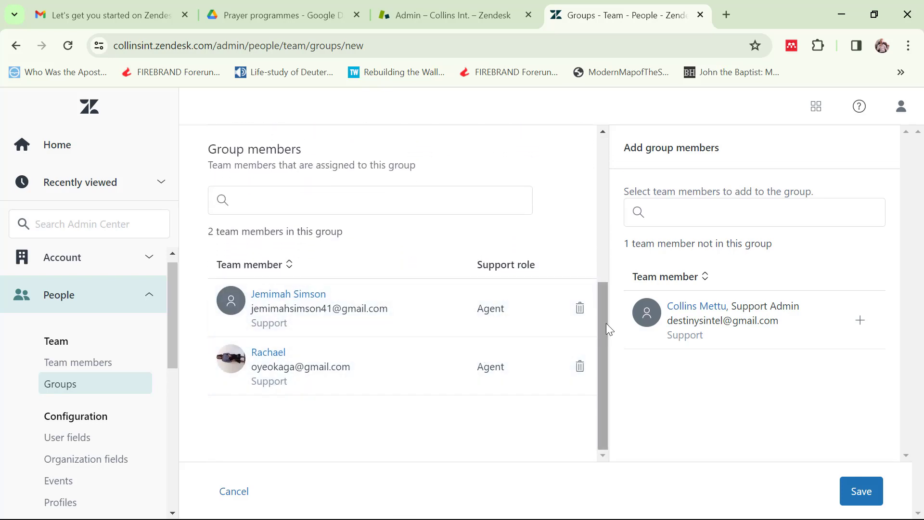
{"action": "left_click_drag", "start_coordinate": [605, 323], "coordinate": [593, 173]}
{"action": "left_click", "coordinate": [390, 248]}
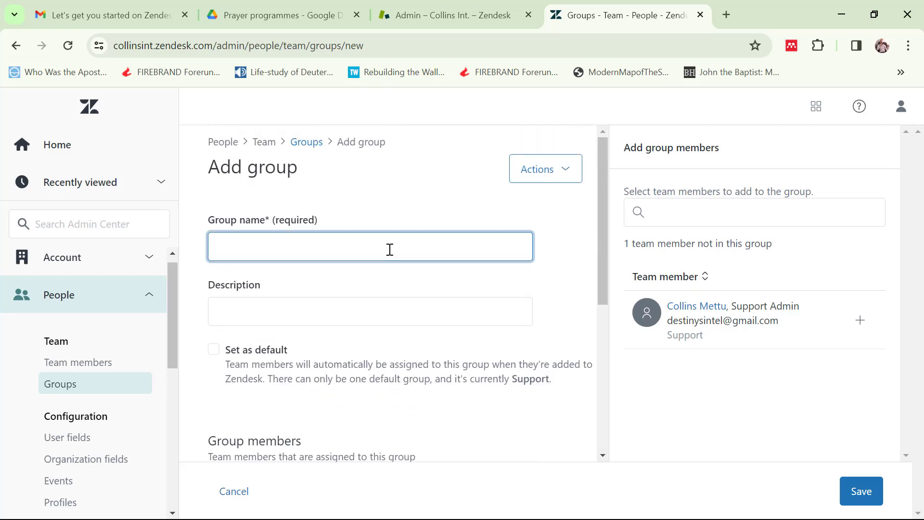
{"action": "type", "text": "Software Support"}
{"action": "left_click", "coordinate": [374, 320]}
{"action": "type", "text": "This team will be in charge of software issues on our products"}
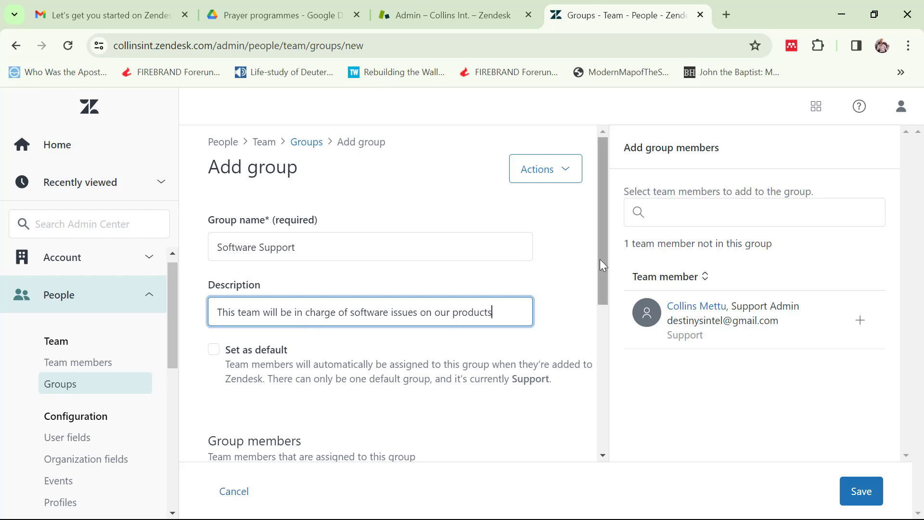
{"action": "left_click_drag", "start_coordinate": [601, 260], "coordinate": [621, 377]}
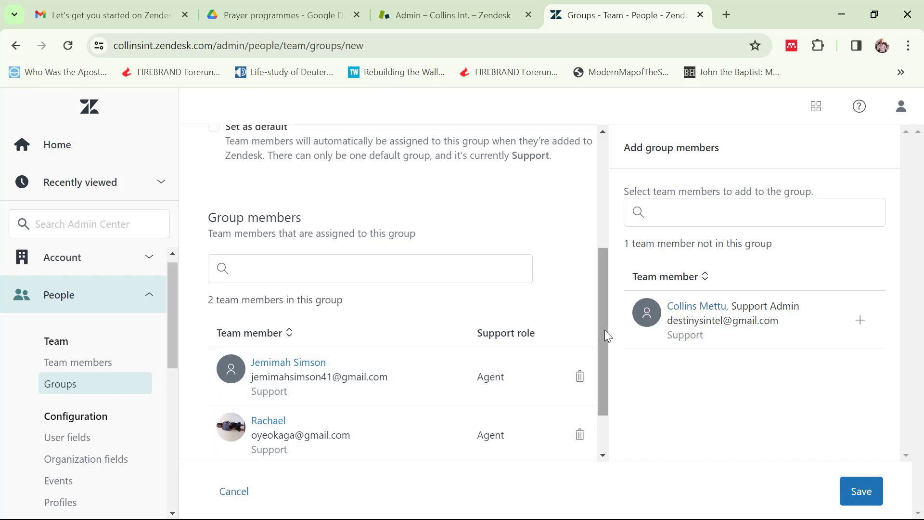
{"action": "left_click_drag", "start_coordinate": [604, 330], "coordinate": [598, 219]}
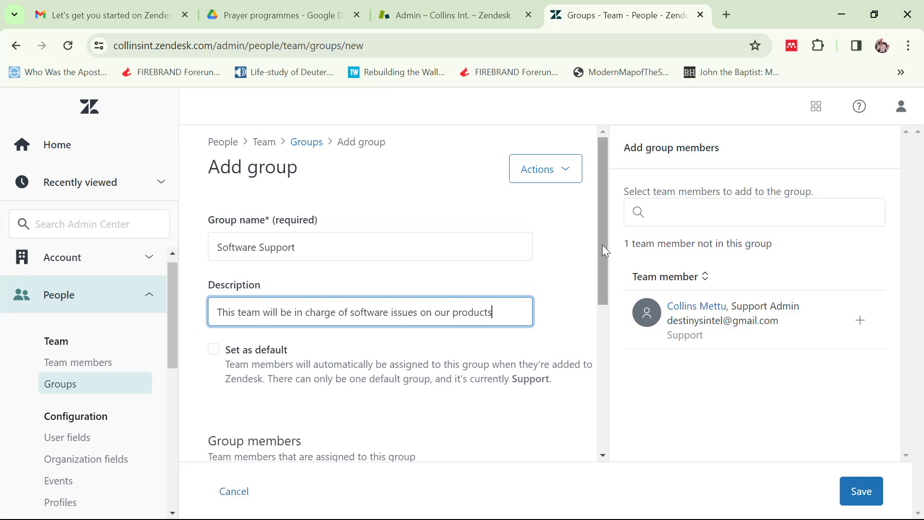
{"action": "left_click", "coordinate": [861, 494]}
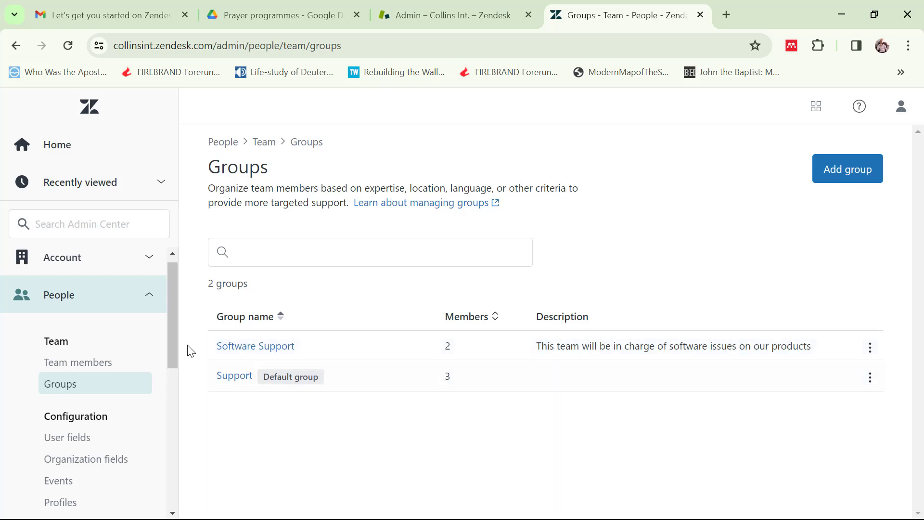
Open the End users configuration under People and go to the list of customers in Support
{"action": "left_click_drag", "start_coordinate": [171, 322], "coordinate": [174, 359]}
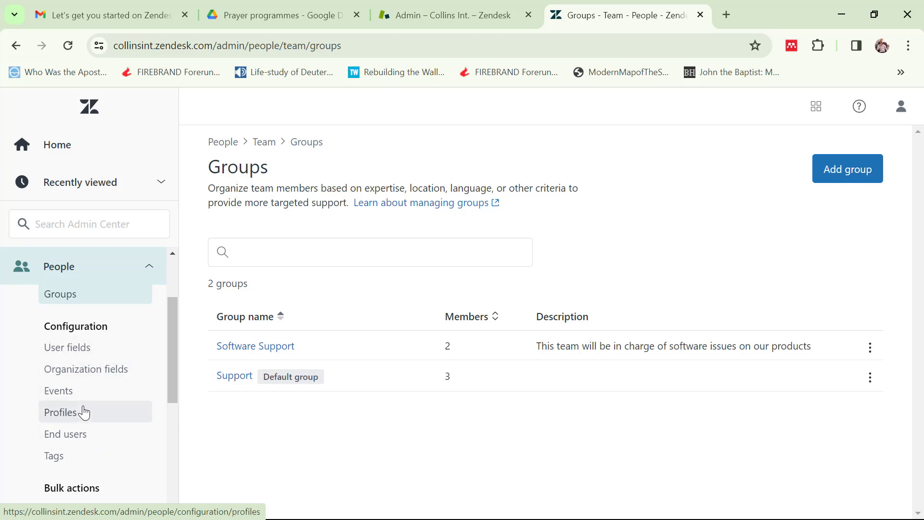
{"action": "left_click", "coordinate": [80, 443]}
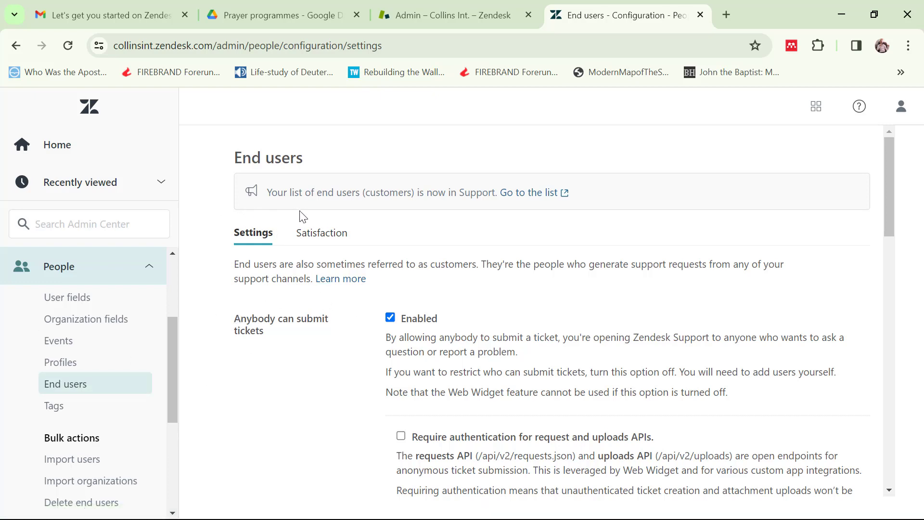
{"action": "left_click", "coordinate": [532, 195]}
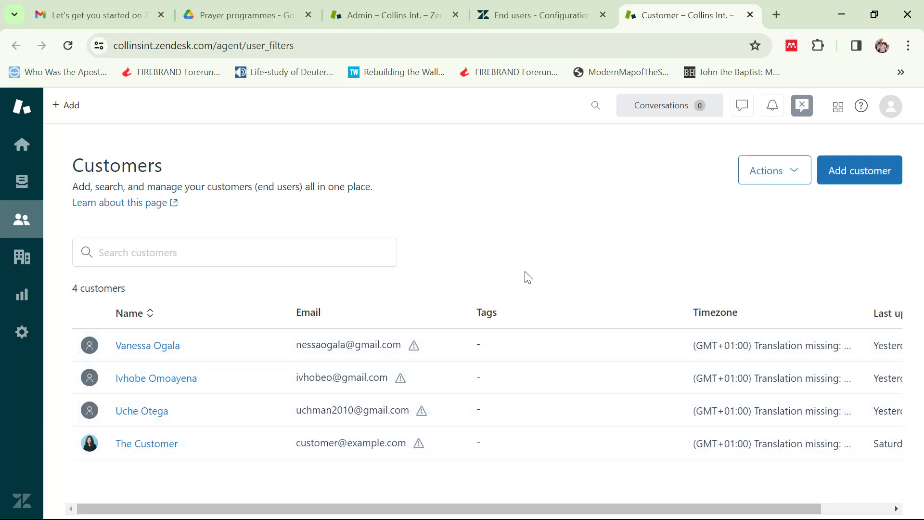
Return to the End users configuration and review its settings, from ticket submission down to membership of multiple organizations
{"action": "left_click", "coordinate": [542, 17]}
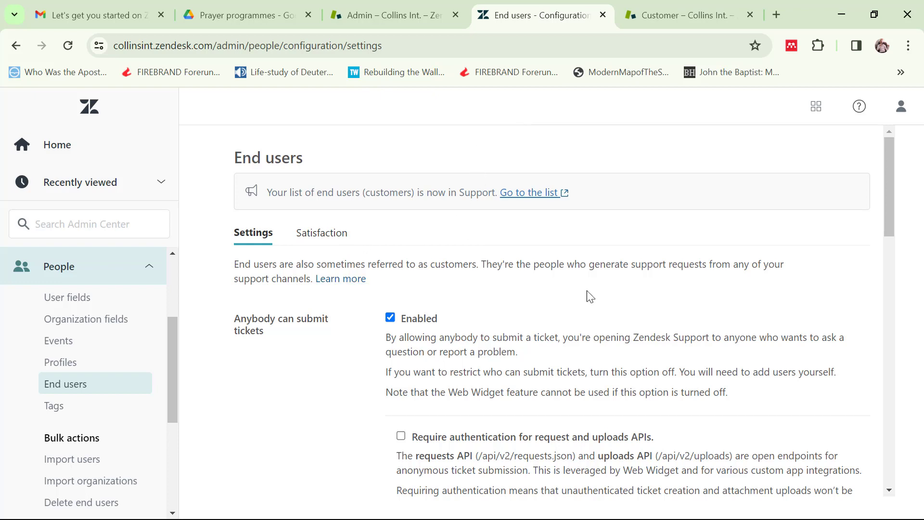
{"action": "left_click_drag", "start_coordinate": [889, 174], "coordinate": [896, 208]}
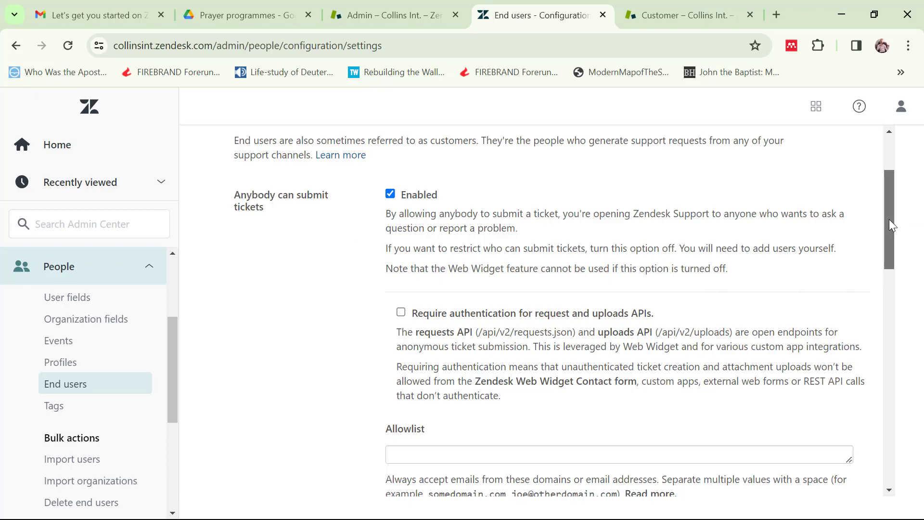
{"action": "left_click_drag", "start_coordinate": [888, 218], "coordinate": [895, 272]}
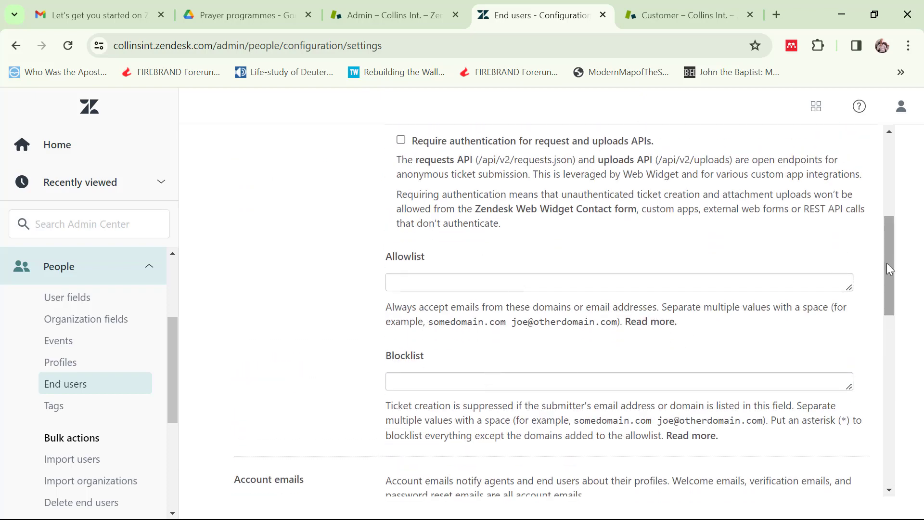
{"action": "left_click_drag", "start_coordinate": [887, 263], "coordinate": [910, 390]}
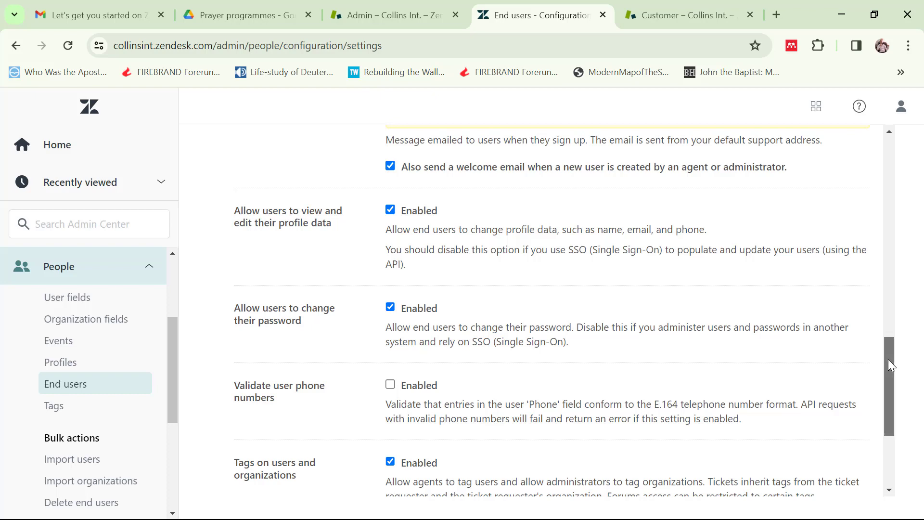
{"action": "left_click_drag", "start_coordinate": [889, 364], "coordinate": [896, 419]}
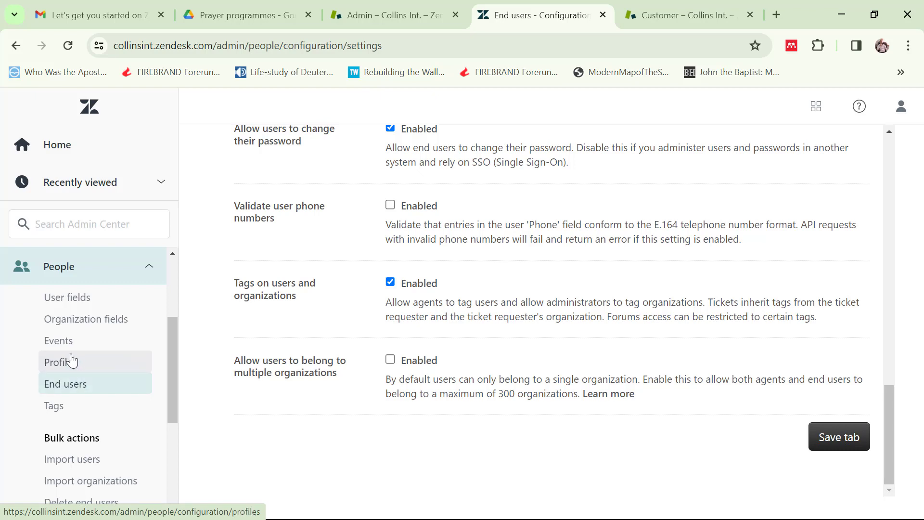
View the User fields configuration and the list of deleted users under People
{"action": "left_click", "coordinate": [85, 305]}
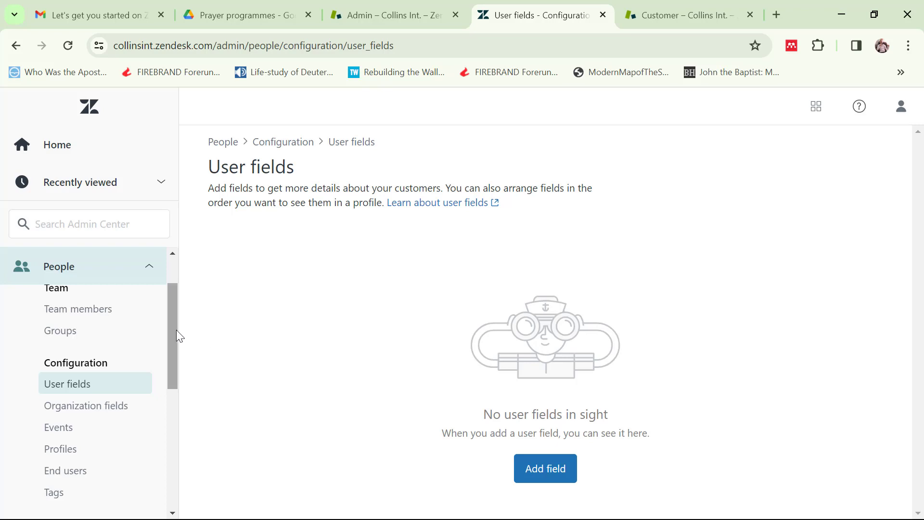
{"action": "left_click_drag", "start_coordinate": [172, 328], "coordinate": [175, 404]}
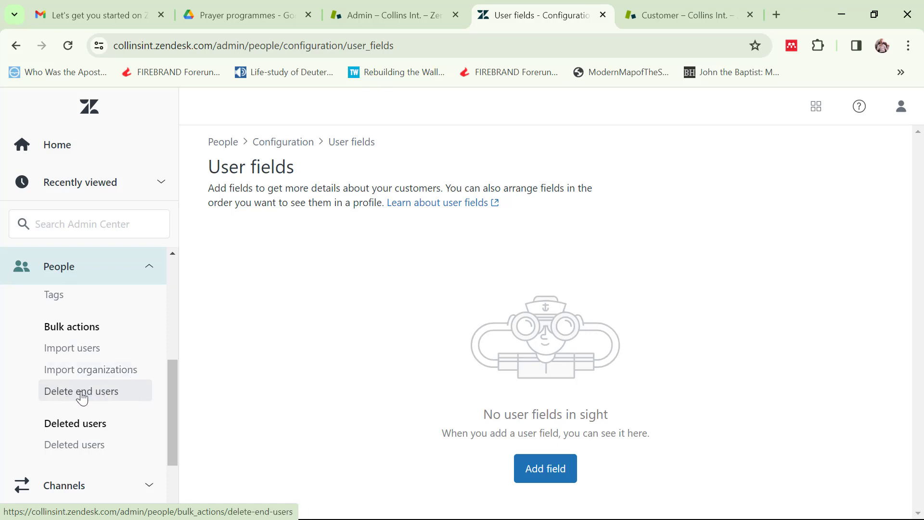
{"action": "left_click", "coordinate": [108, 445]}
{"action": "scroll", "coordinate": [108, 450], "scroll_direction": "down", "scroll_amount": 1}
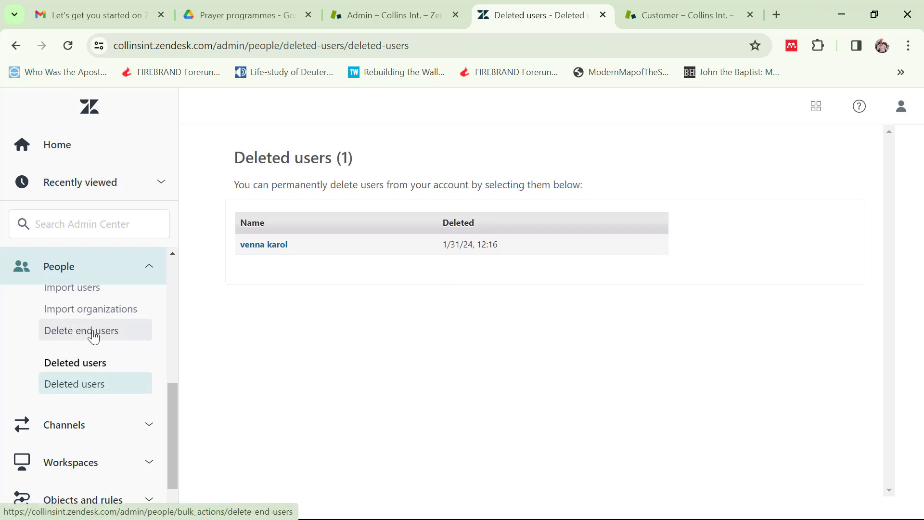
Open the bulk deletion of end users and select the most recently created end user
{"action": "left_click_drag", "start_coordinate": [174, 408], "coordinate": [177, 387]}
{"action": "left_click", "coordinate": [103, 409]}
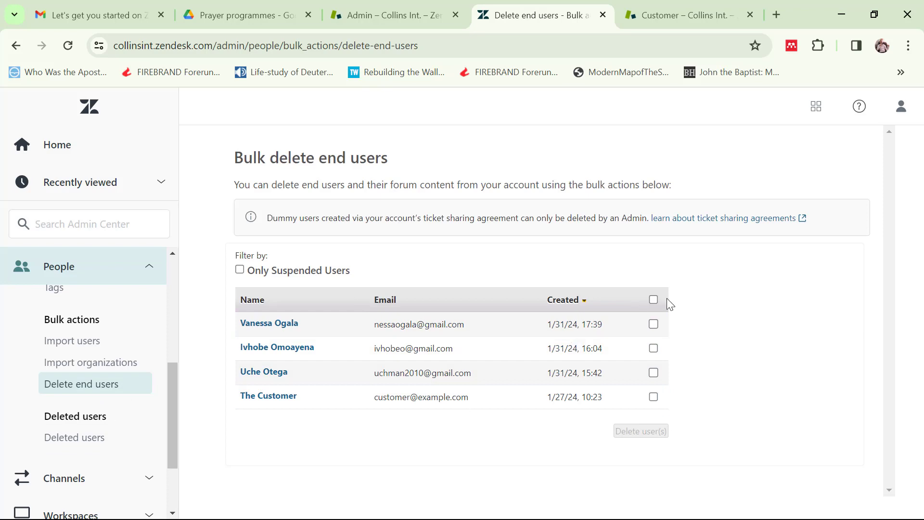
{"action": "left_click", "coordinate": [654, 324]}
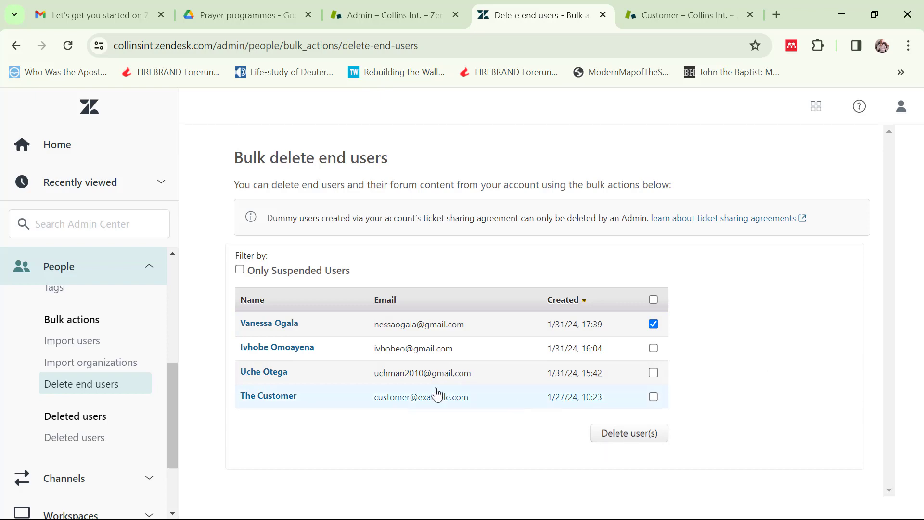
Collapse the People section and open the Account subscription from the Admin Center home
{"action": "left_click_drag", "start_coordinate": [172, 387], "coordinate": [163, 279]}
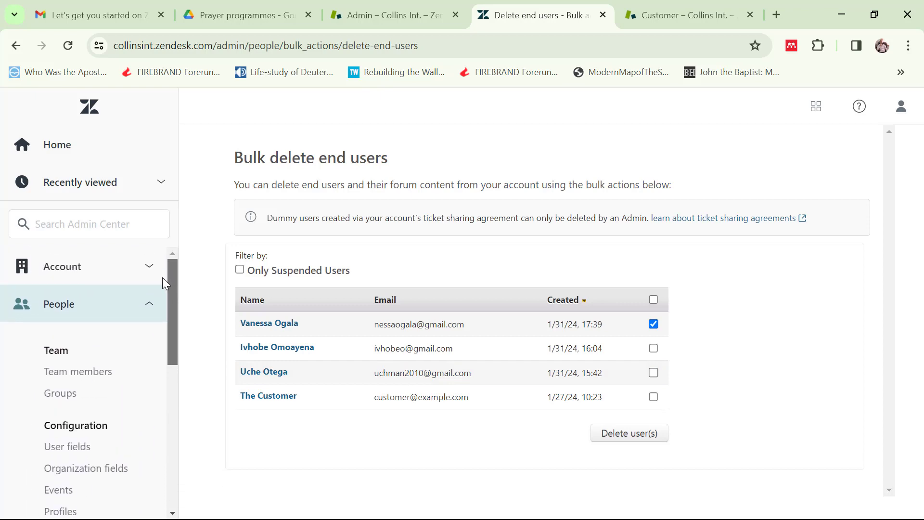
{"action": "left_click", "coordinate": [92, 311]}
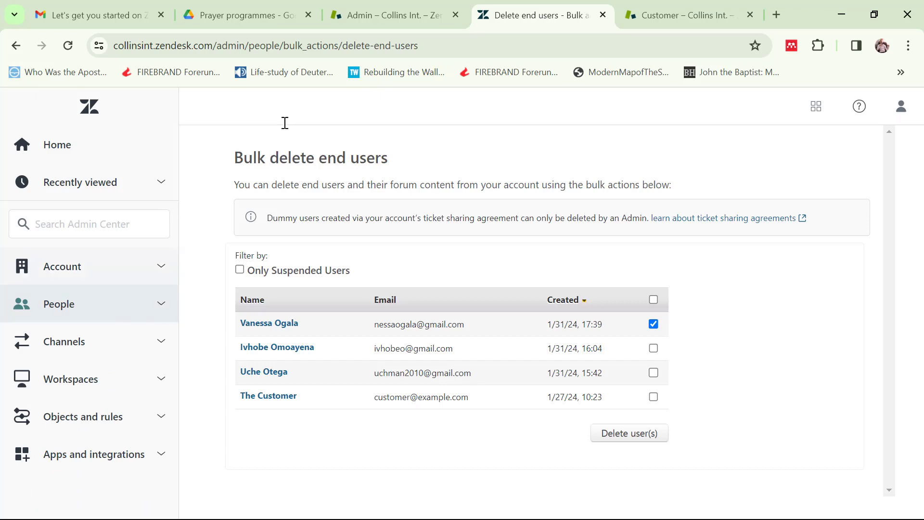
{"action": "left_click", "coordinate": [75, 156]}
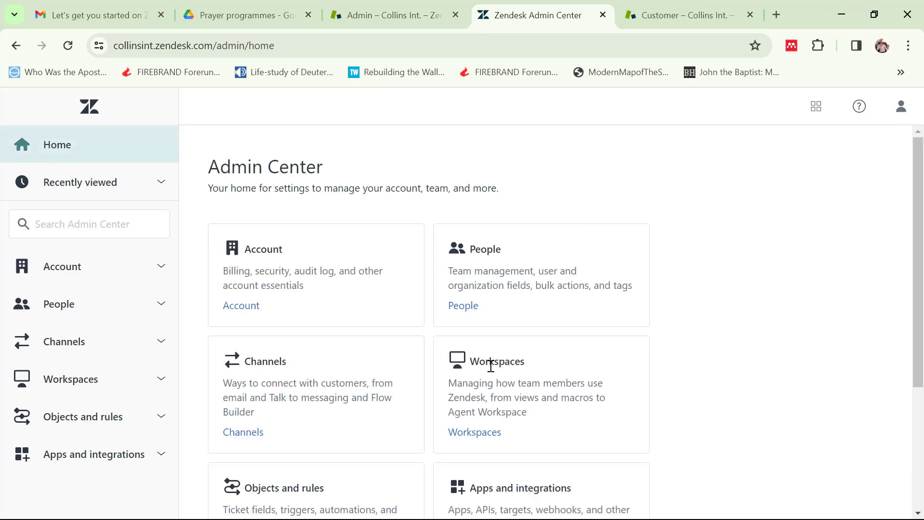
{"action": "left_click", "coordinate": [240, 306]}
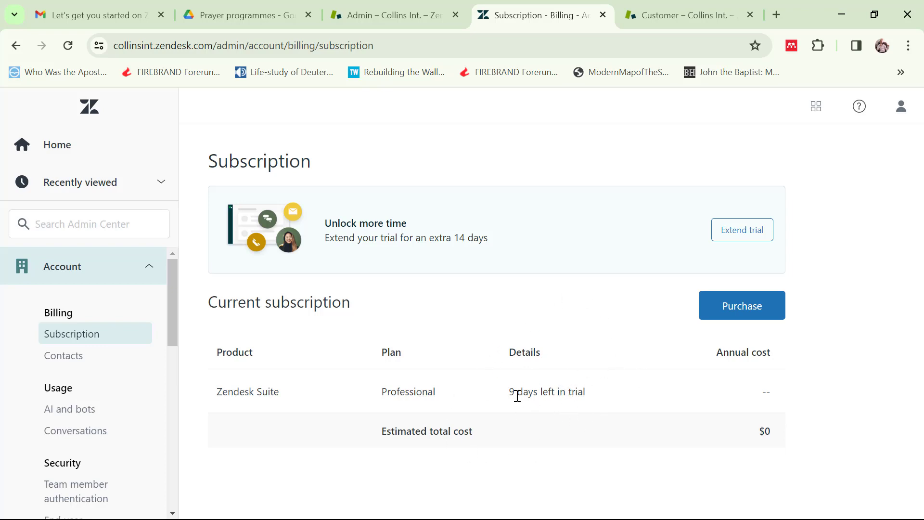
Open the purchase options for the subscription, review the offered Zendesk plans, and go back to the subscription
{"action": "left_click", "coordinate": [739, 316]}
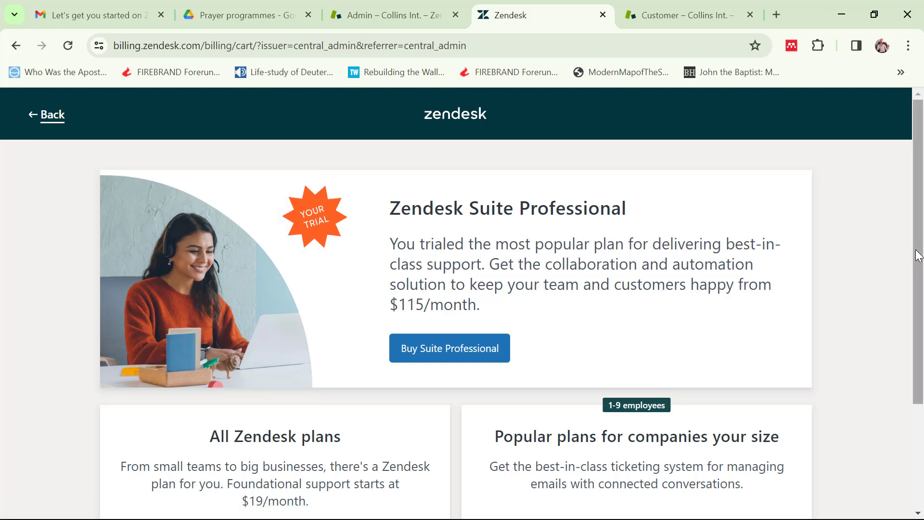
{"action": "scroll", "coordinate": [392, 284], "scroll_direction": "down", "scroll_amount": 3}
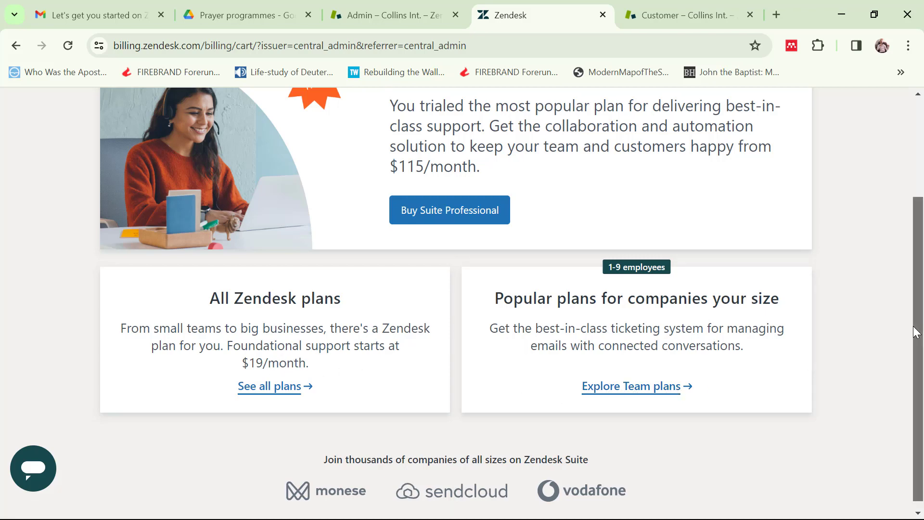
{"action": "left_click_drag", "start_coordinate": [914, 328], "coordinate": [900, 233]}
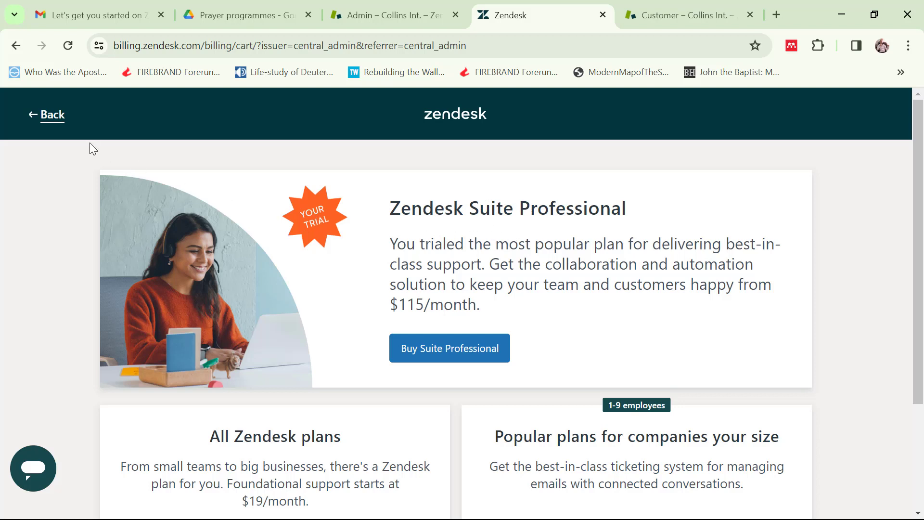
{"action": "left_click", "coordinate": [41, 118]}
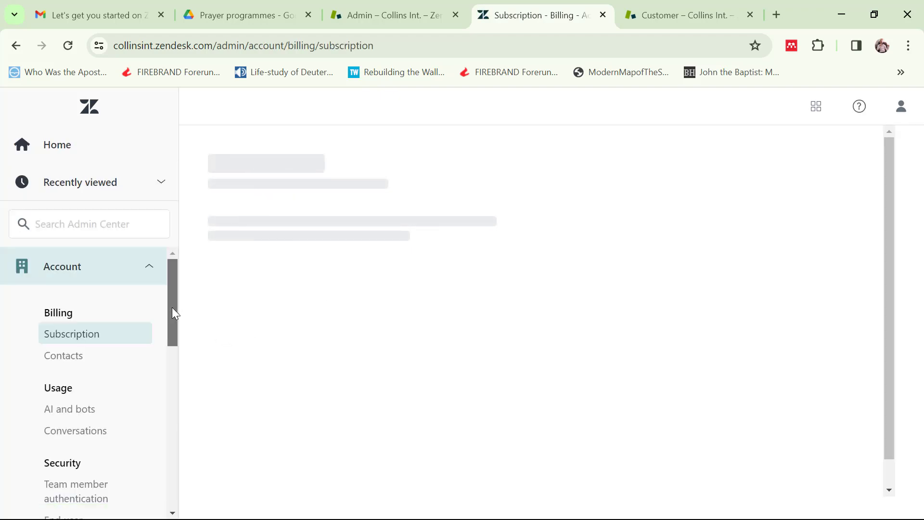
View the account owner and billing admins in the account's billing contacts, and return to the Admin Center home
{"action": "left_click", "coordinate": [94, 362]}
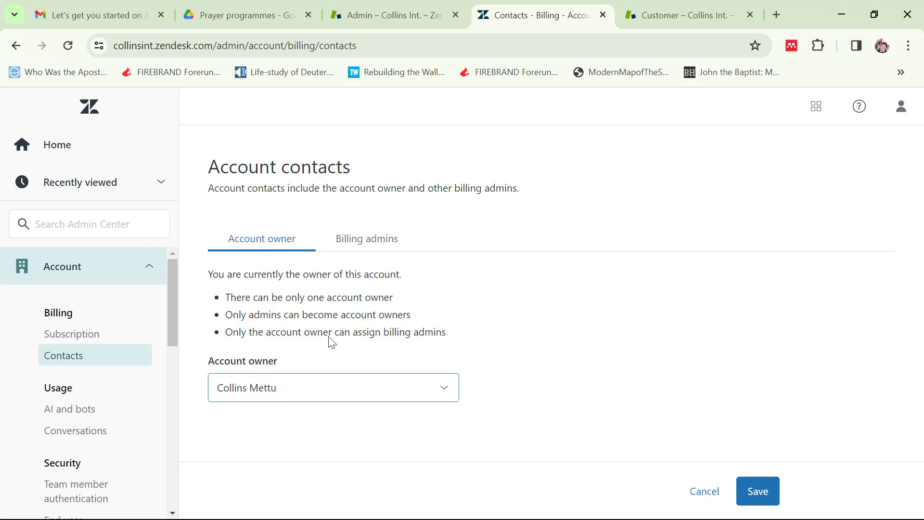
{"action": "left_click", "coordinate": [368, 240]}
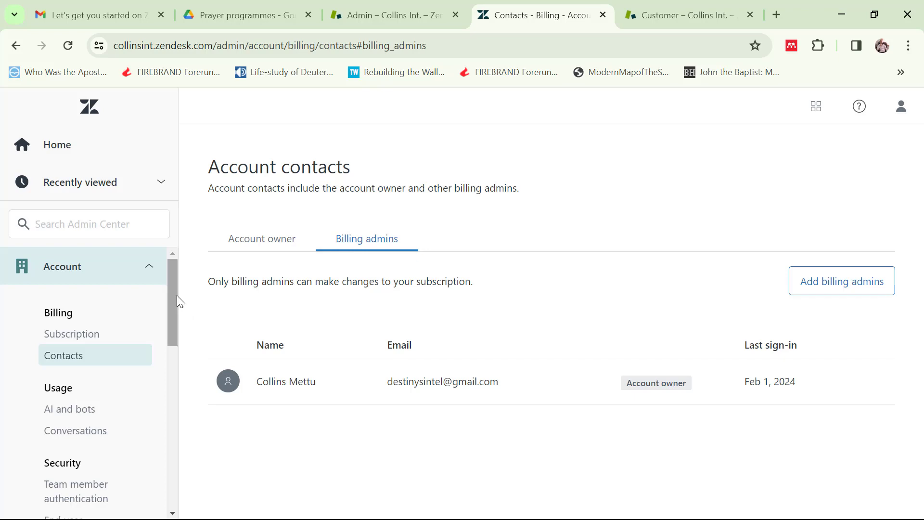
{"action": "left_click", "coordinate": [72, 153]}
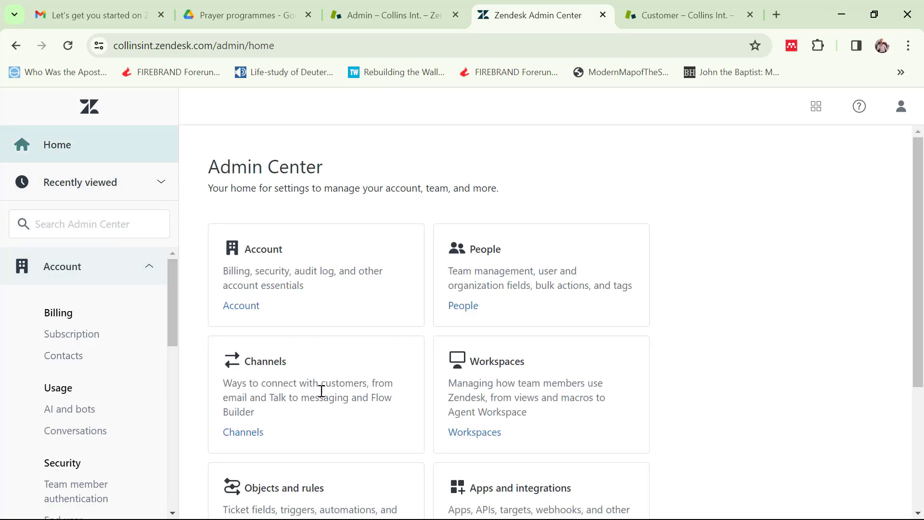
Open Channels and look through the Messaging, Text and Facebook Pages settings and the remaining channel options
{"action": "left_click", "coordinate": [243, 432]}
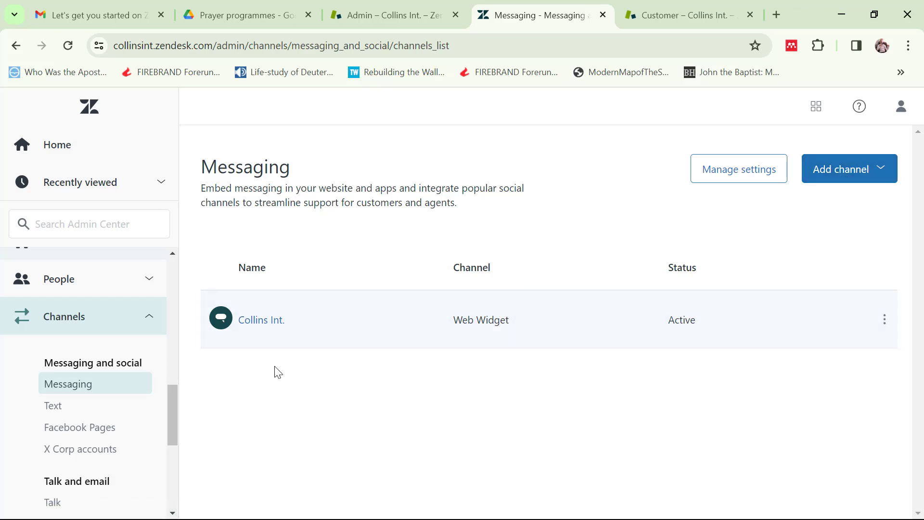
{"action": "left_click", "coordinate": [85, 415]}
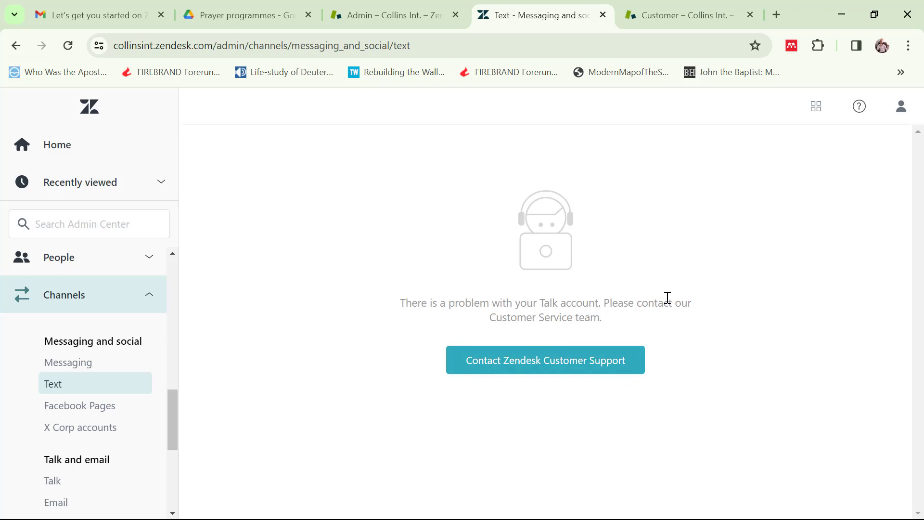
{"action": "left_click", "coordinate": [116, 409]}
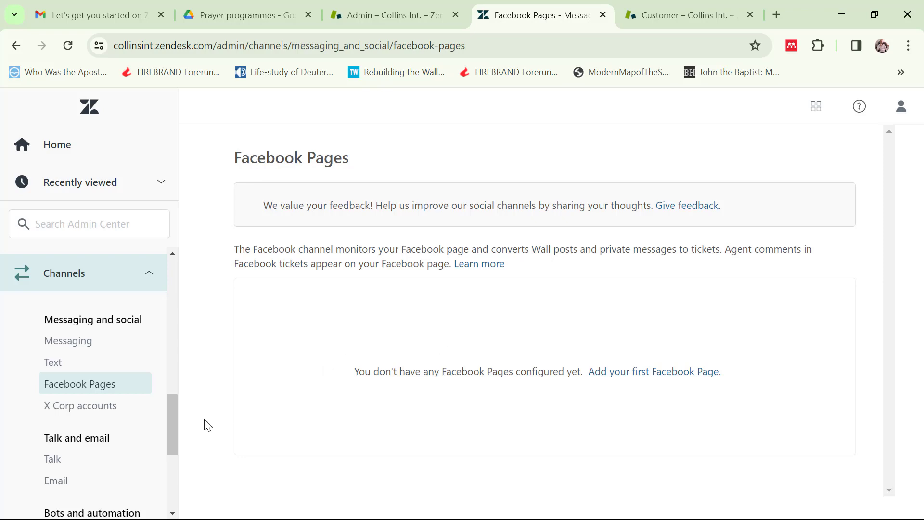
{"action": "left_click_drag", "start_coordinate": [174, 425], "coordinate": [176, 449]}
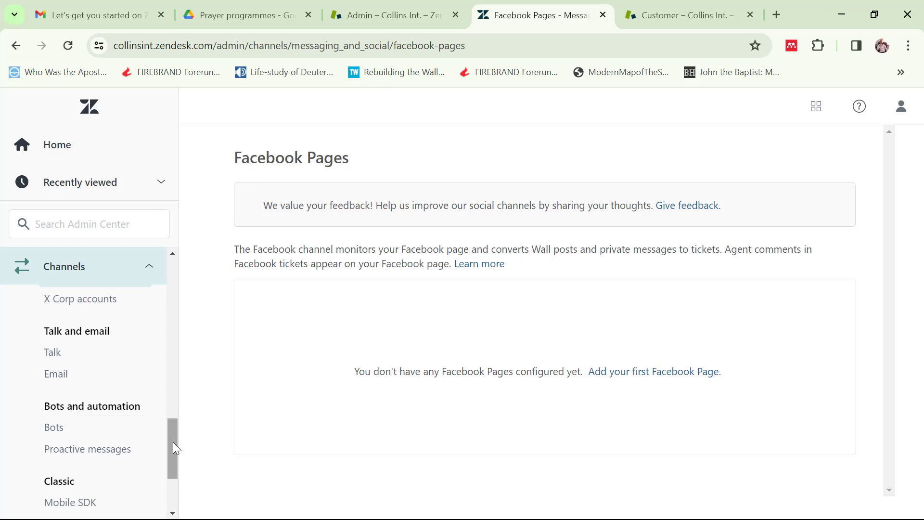
{"action": "left_click_drag", "start_coordinate": [173, 443], "coordinate": [163, 313]}
{"action": "scroll", "coordinate": [155, 321], "scroll_direction": "down", "scroll_amount": 1}
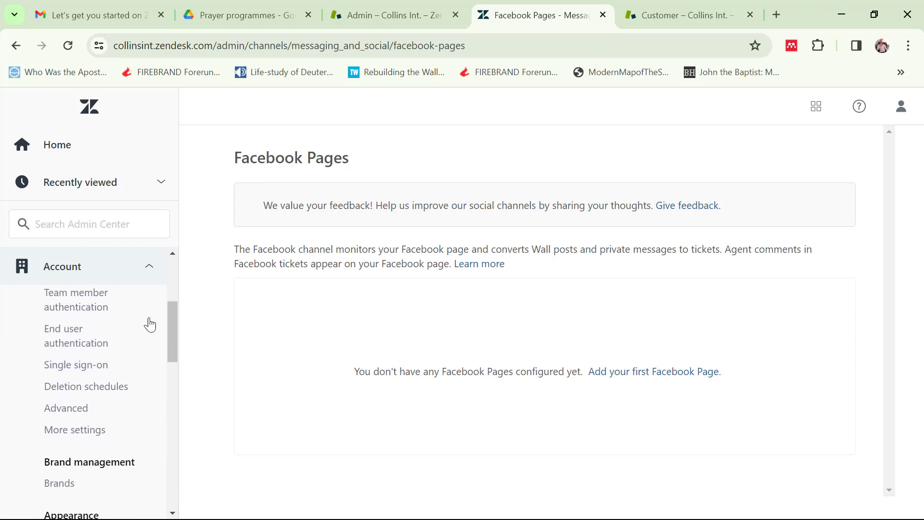
Collapse the Account section, open Workspaces from the Admin Center home, and go to the Views under Agent tools
{"action": "left_click", "coordinate": [113, 273]}
{"action": "left_click", "coordinate": [74, 156]}
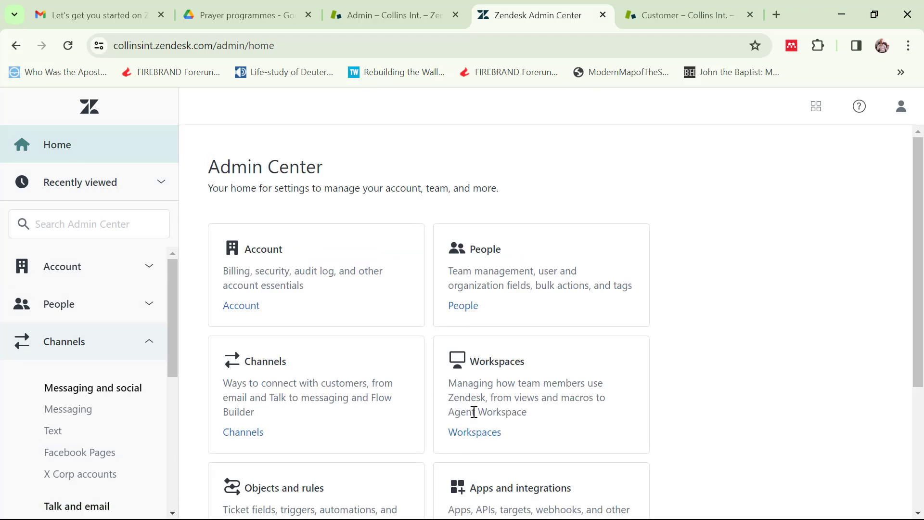
{"action": "left_click", "coordinate": [484, 439]}
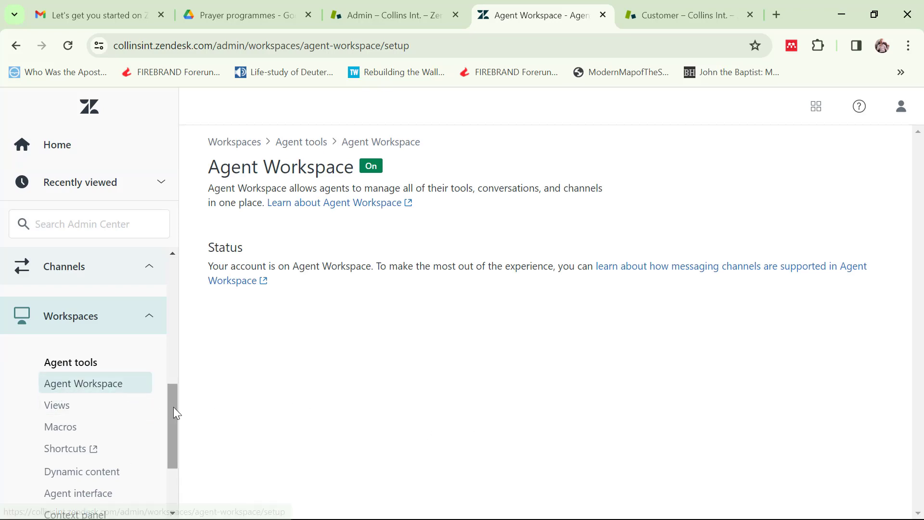
{"action": "left_click_drag", "start_coordinate": [174, 406], "coordinate": [174, 422]}
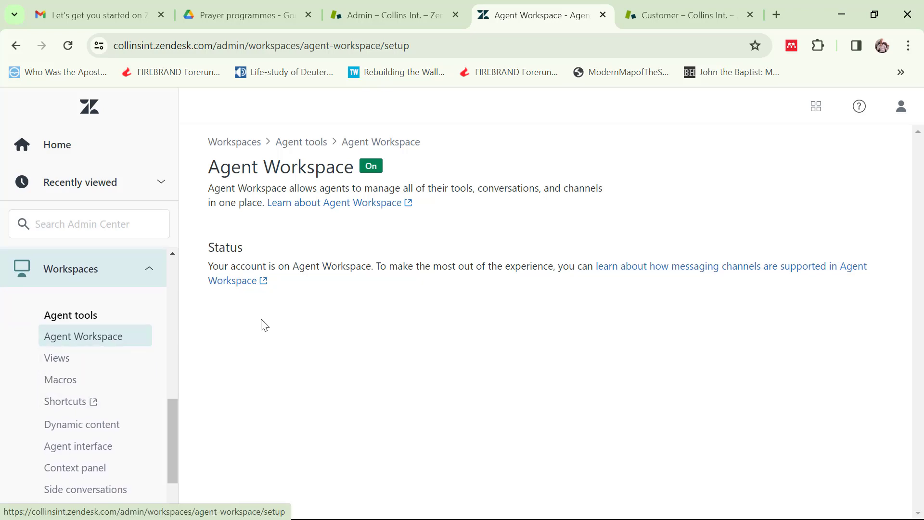
{"action": "left_click", "coordinate": [101, 366]}
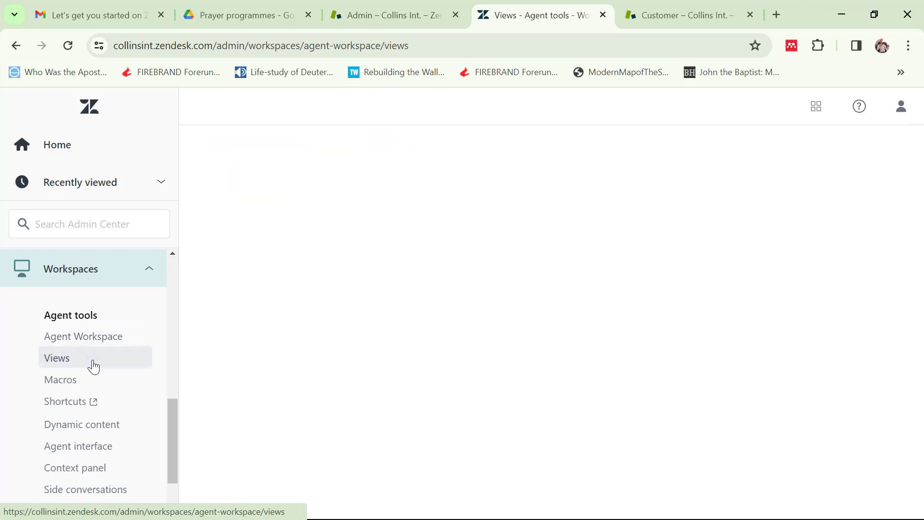
Compare where Views are found in Support with the list of active shared views in Admin Center
{"action": "left_click", "coordinate": [380, 13]}
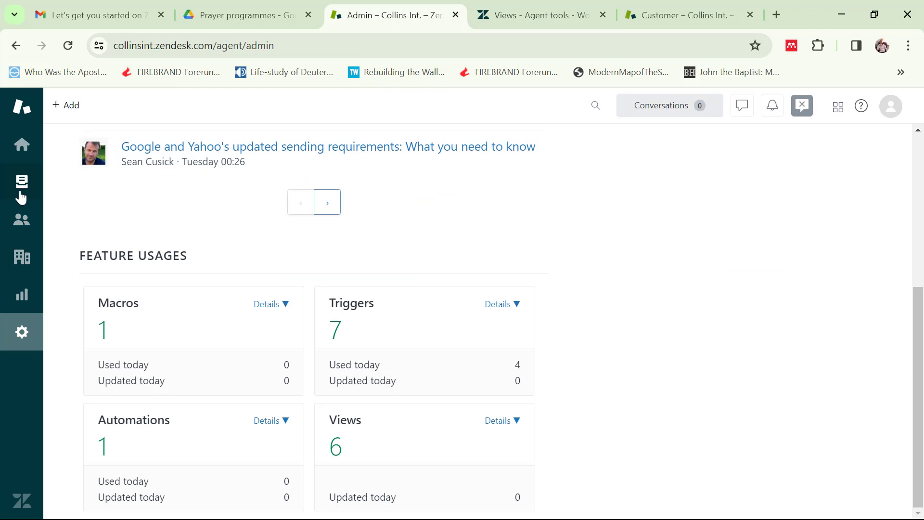
{"action": "left_click", "coordinate": [549, 15]}
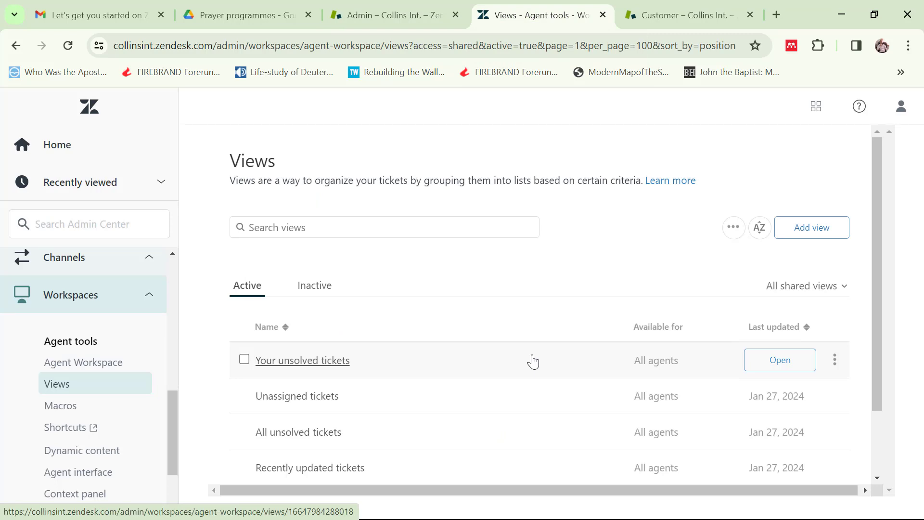
{"action": "left_click", "coordinate": [371, 13]}
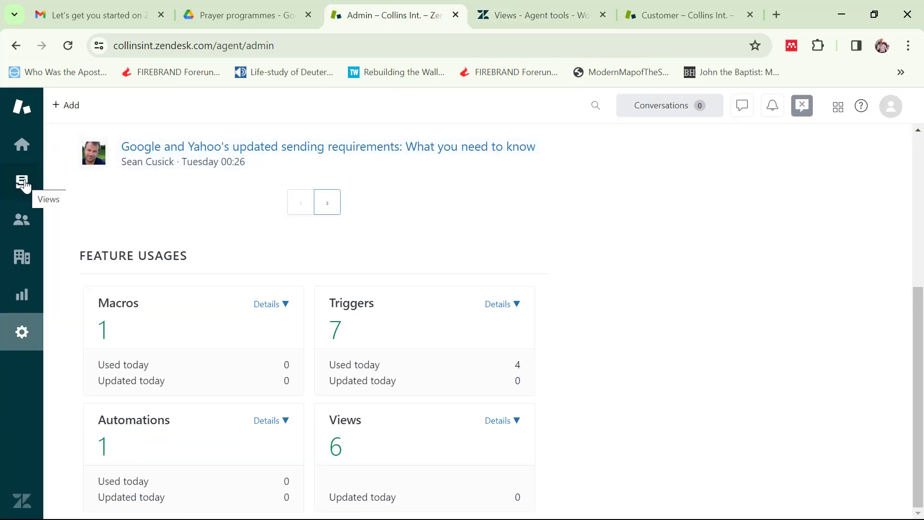
{"action": "left_click", "coordinate": [517, 16]}
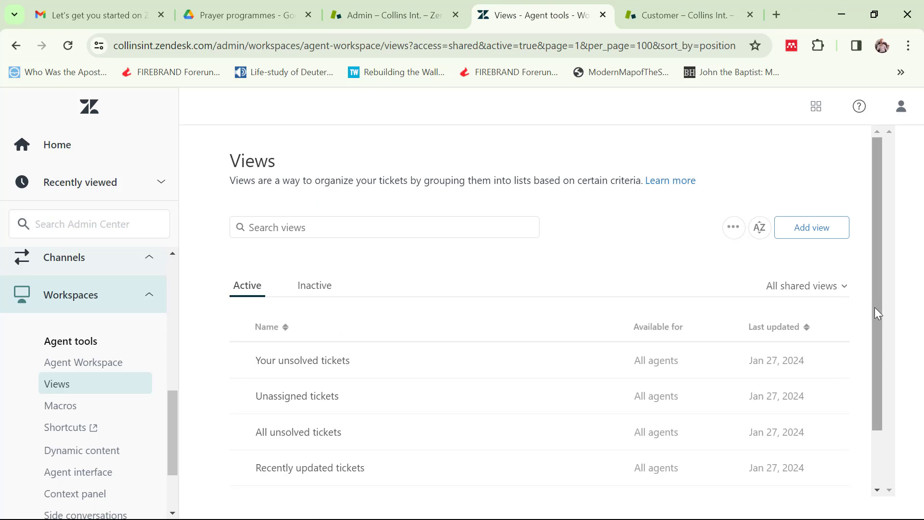
{"action": "left_click_drag", "start_coordinate": [874, 307], "coordinate": [885, 371]}
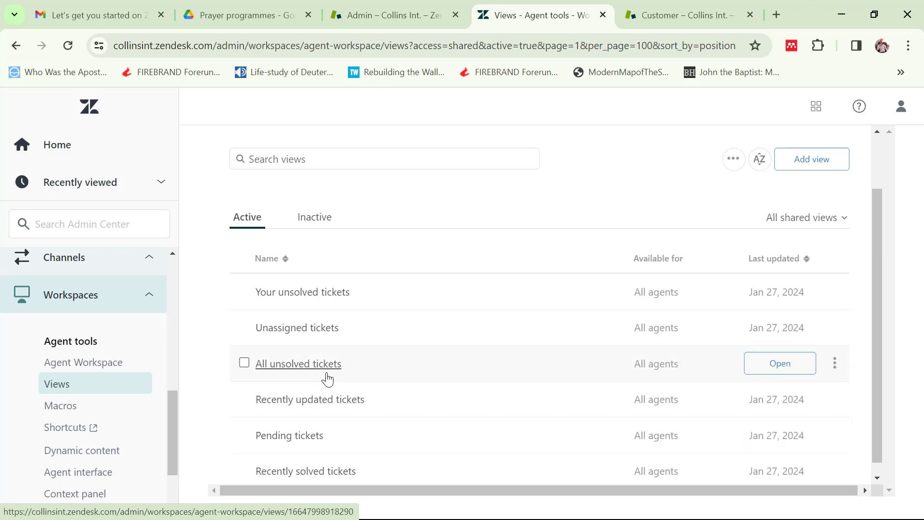
Compare the active and inactive shared views, and activate the inactive Overdue tasks view
{"action": "left_click", "coordinate": [317, 220]}
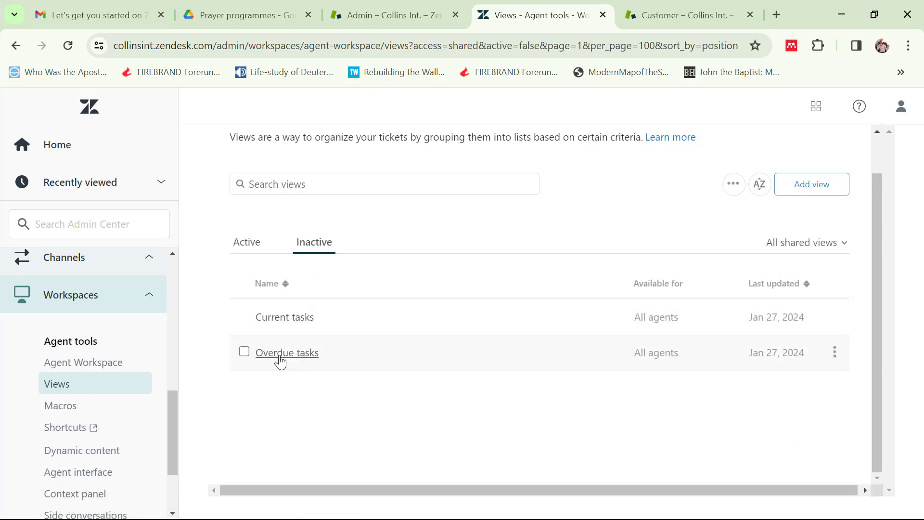
{"action": "left_click", "coordinate": [250, 243]}
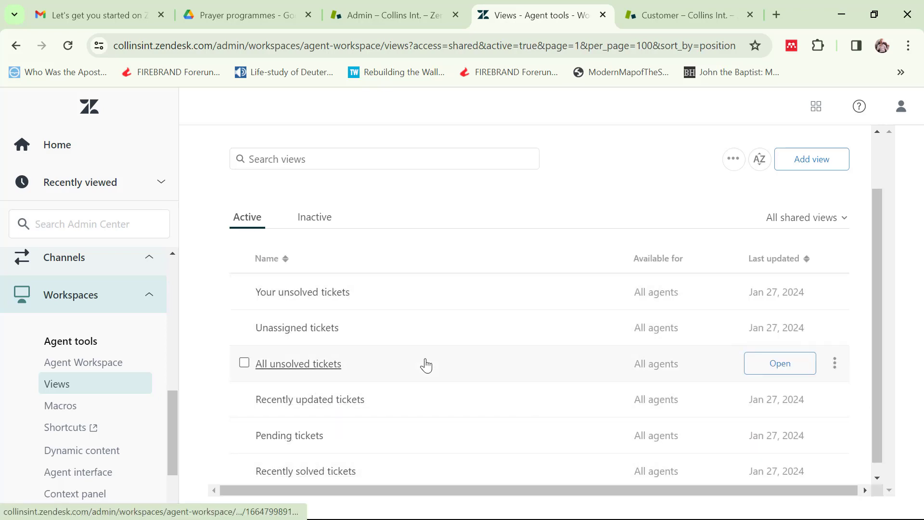
{"action": "left_click", "coordinate": [322, 228]}
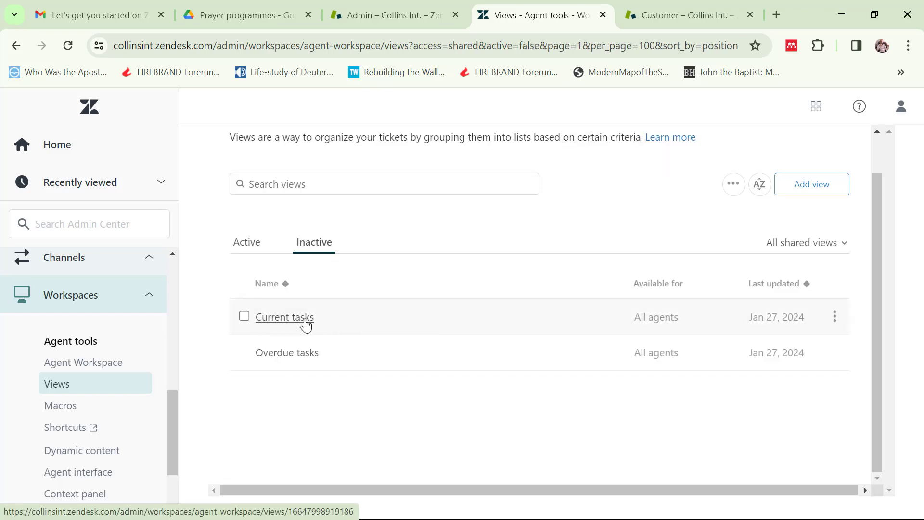
{"action": "left_click", "coordinate": [244, 352]}
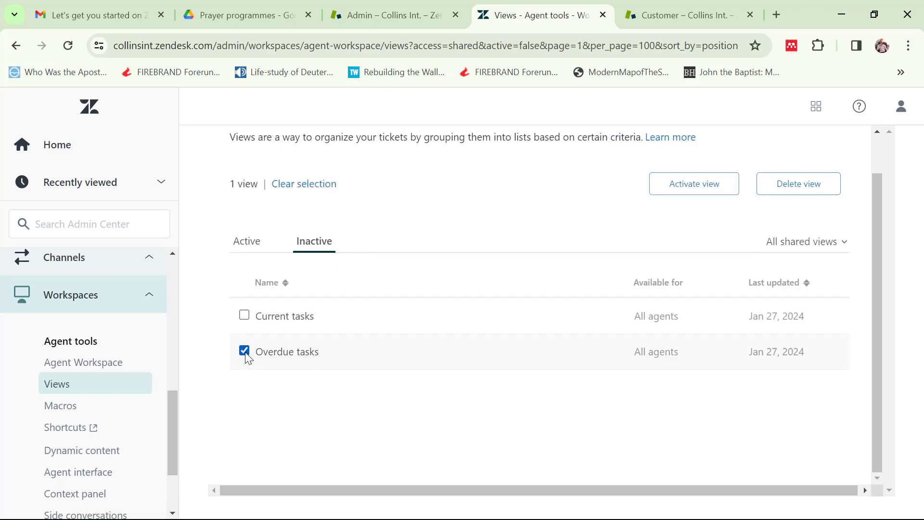
{"action": "left_click", "coordinate": [690, 193]}
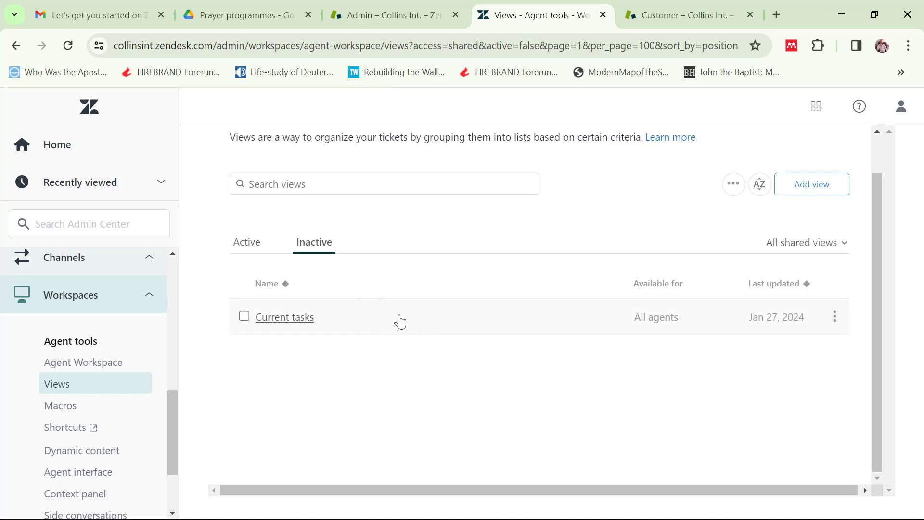
Check for Overdue tasks among the active views, and open that view in Support's shared views
{"action": "left_click", "coordinate": [249, 248]}
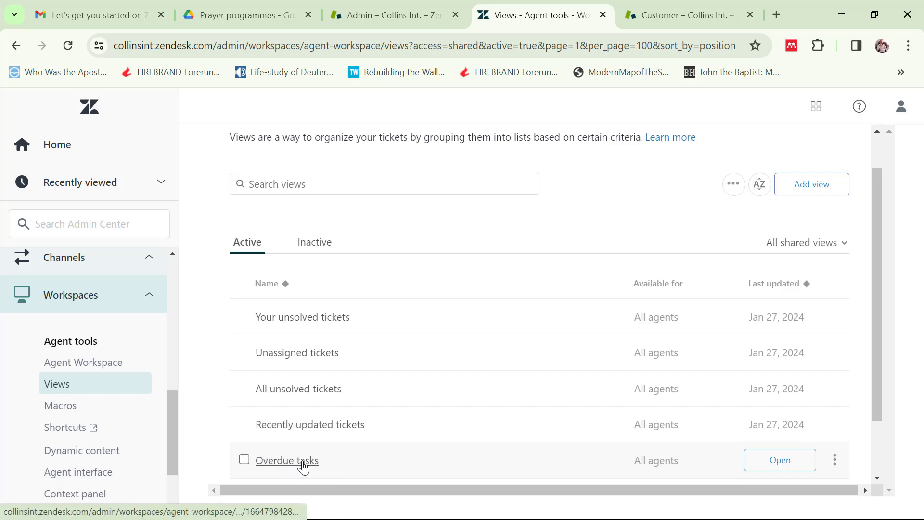
{"action": "left_click", "coordinate": [378, 14]}
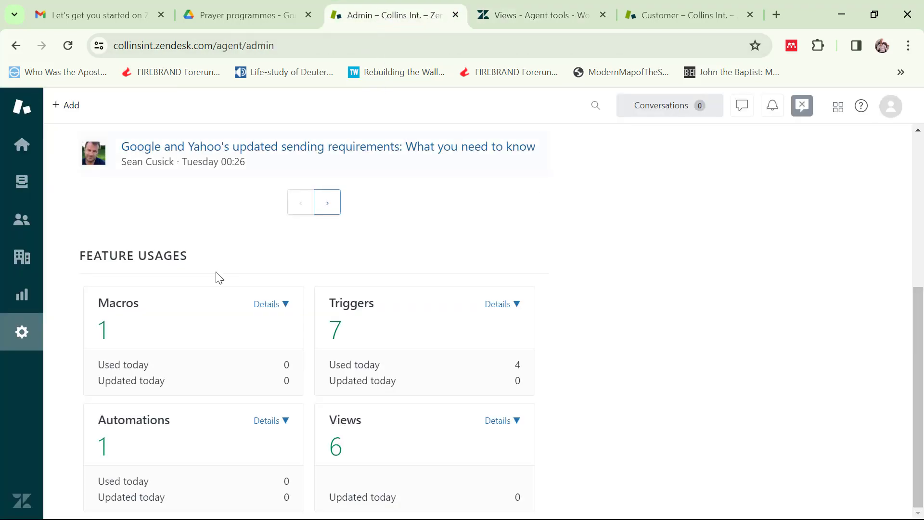
{"action": "left_click", "coordinate": [24, 187]}
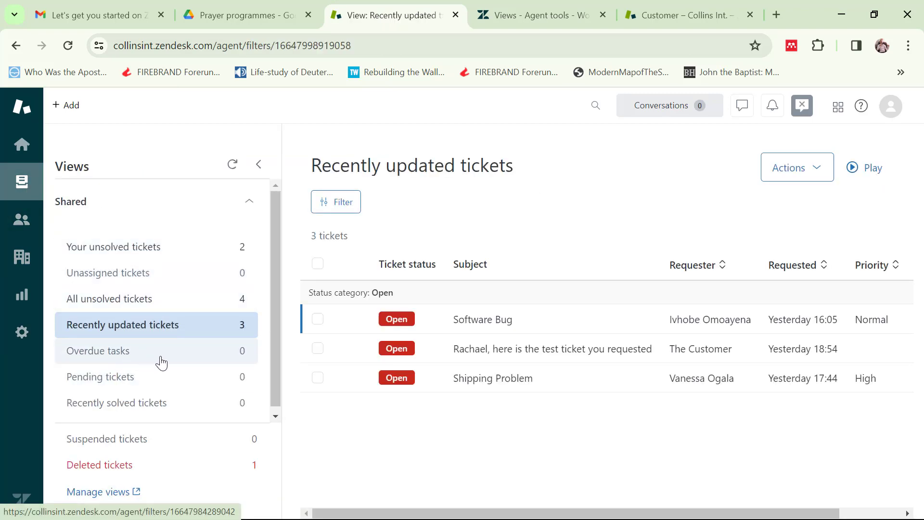
{"action": "left_click", "coordinate": [145, 359]}
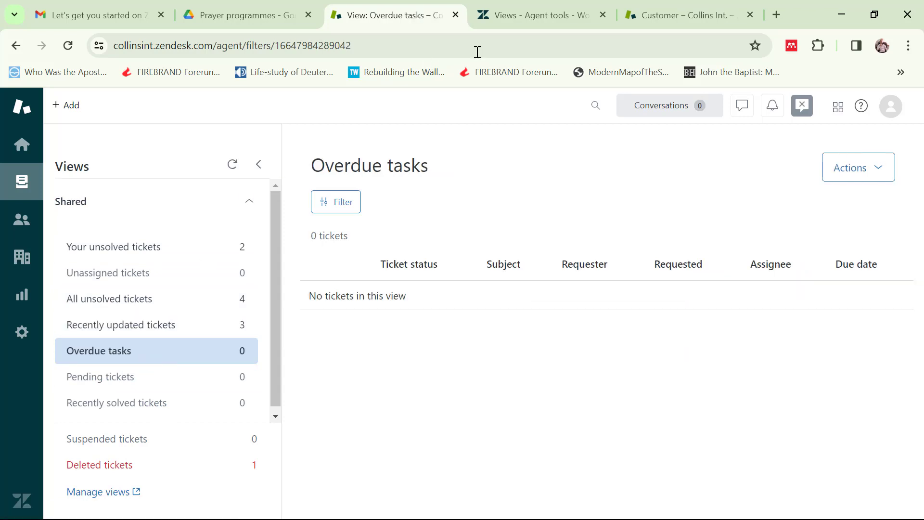
Return to the Views page in Admin Center and deactivate the Overdue tasks view
{"action": "left_click", "coordinate": [524, 11]}
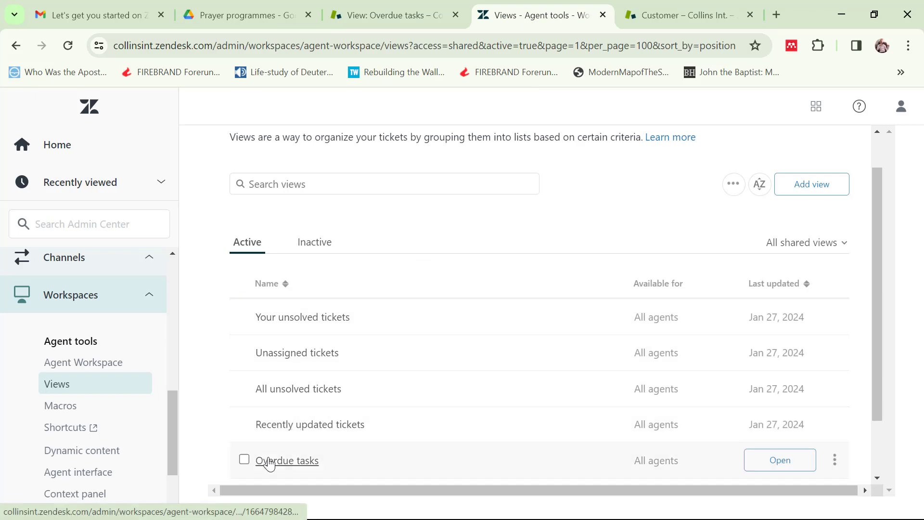
{"action": "left_click", "coordinate": [245, 459]}
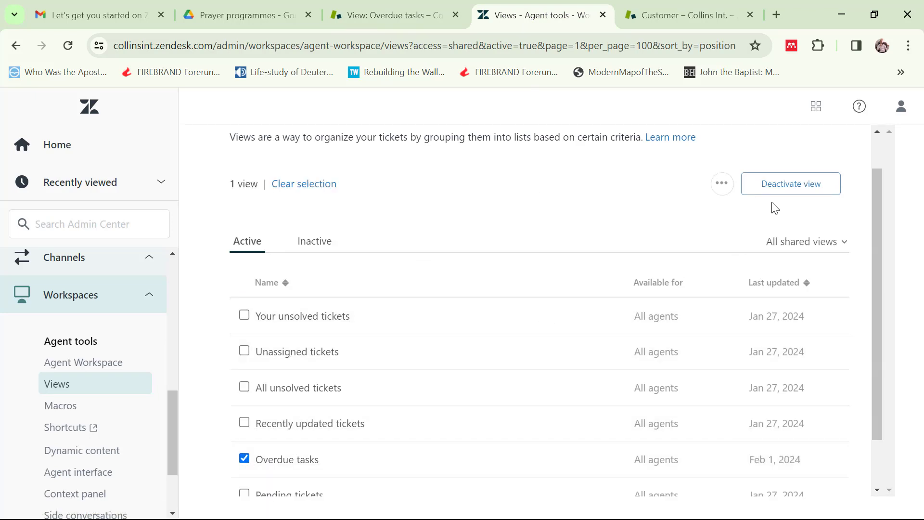
{"action": "left_click", "coordinate": [780, 193]}
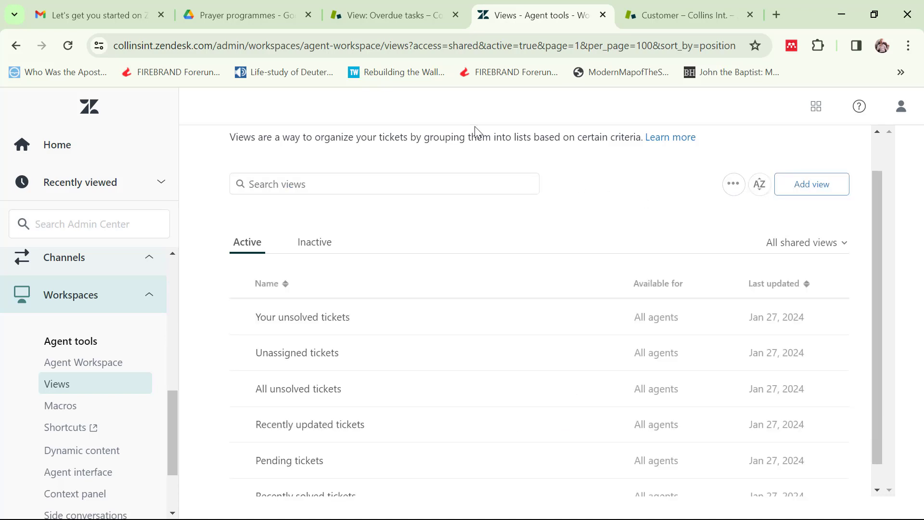
Refresh the Views list in Support to check for Overdue tasks, and return to the option for adding a view in Admin Center
{"action": "left_click", "coordinate": [374, 14]}
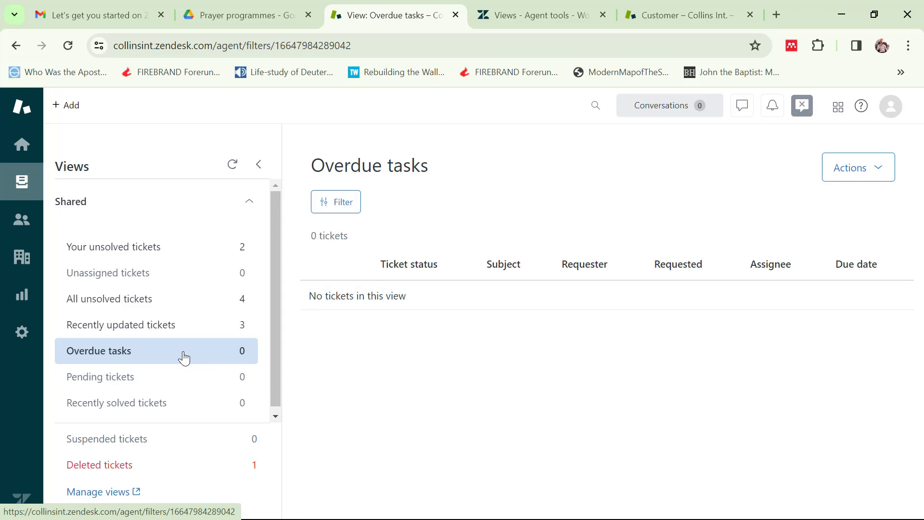
{"action": "left_click", "coordinate": [233, 165]}
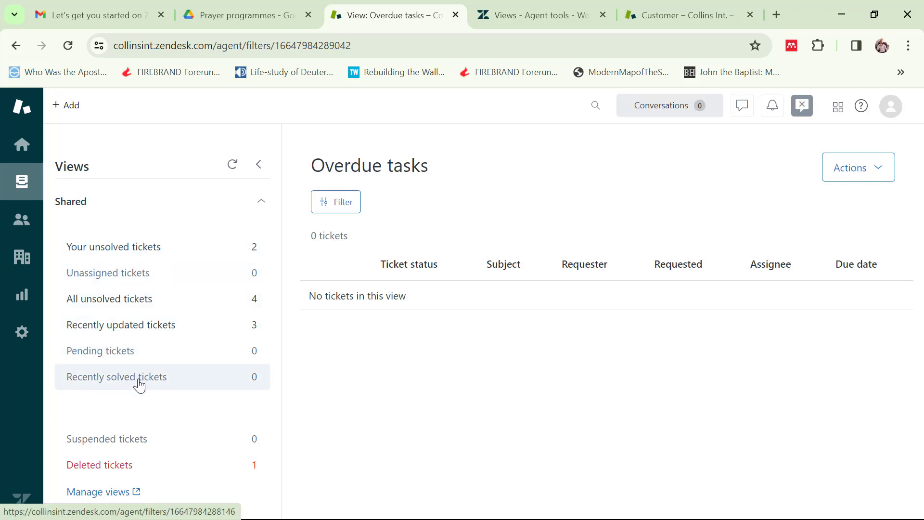
{"action": "left_click", "coordinate": [529, 5]}
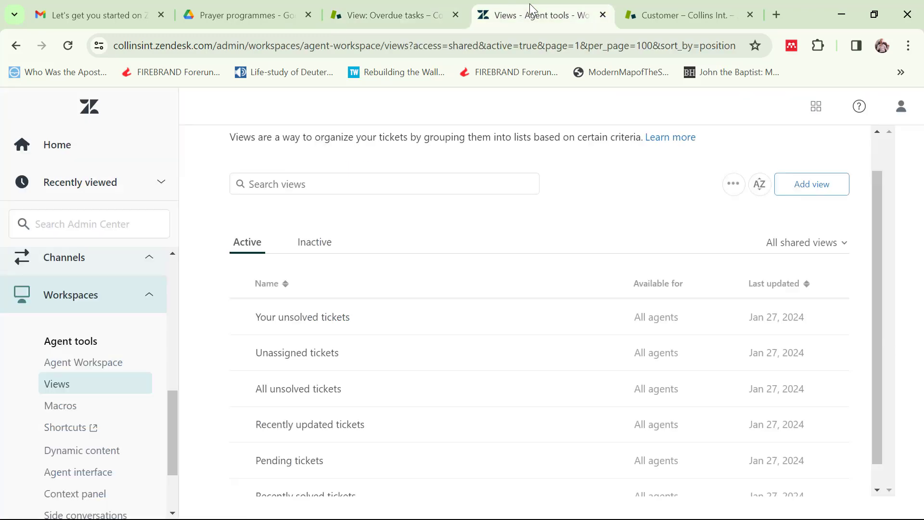
{"action": "left_click", "coordinate": [801, 195]}
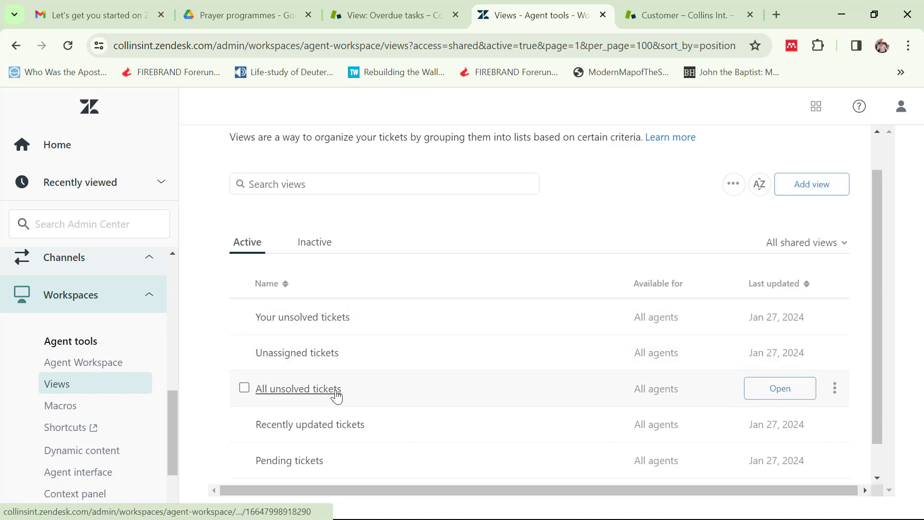
Start a macro named "Delivery duration" with the description "This is the time(days) it will take for a product to get to the customer after an order"
{"action": "left_click", "coordinate": [101, 410]}
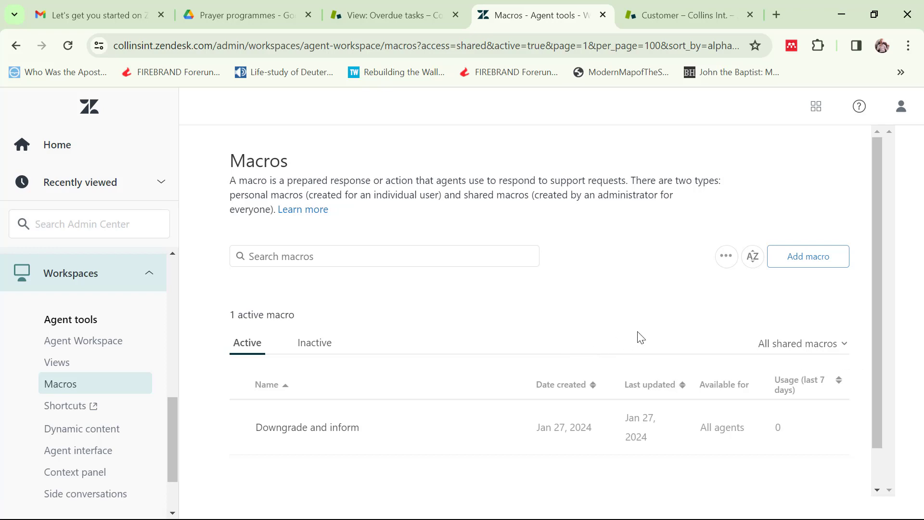
{"action": "left_click", "coordinate": [802, 261]}
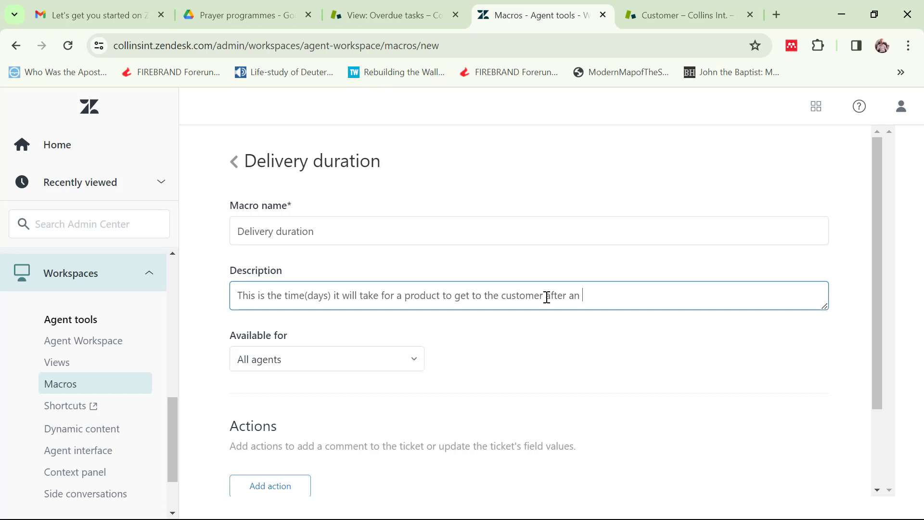
{"action": "type", "text": "order"}
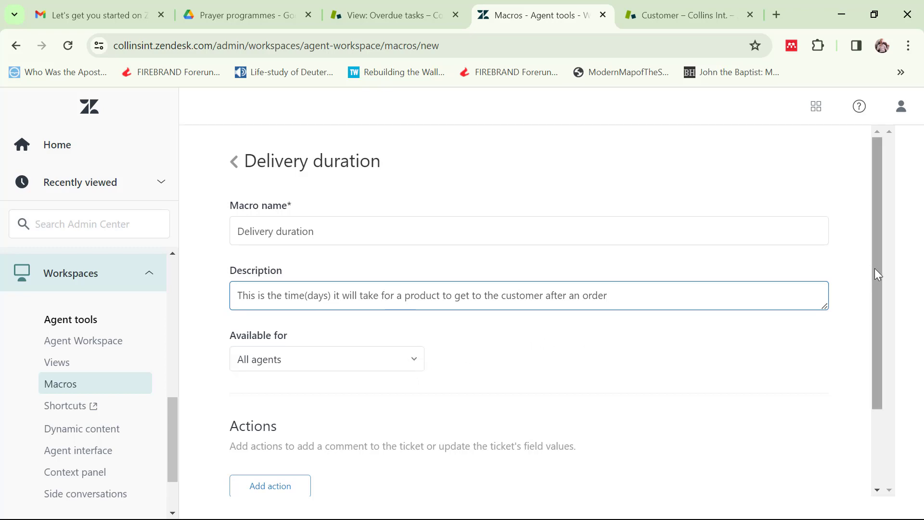
Review the availability options for the macro and choose All agents
{"action": "left_click_drag", "start_coordinate": [879, 273], "coordinate": [881, 304]}
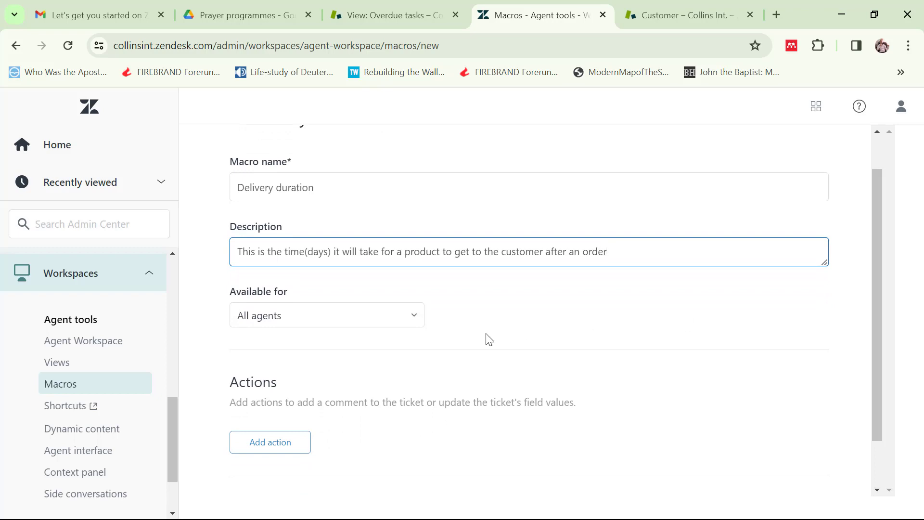
{"action": "left_click", "coordinate": [409, 324]}
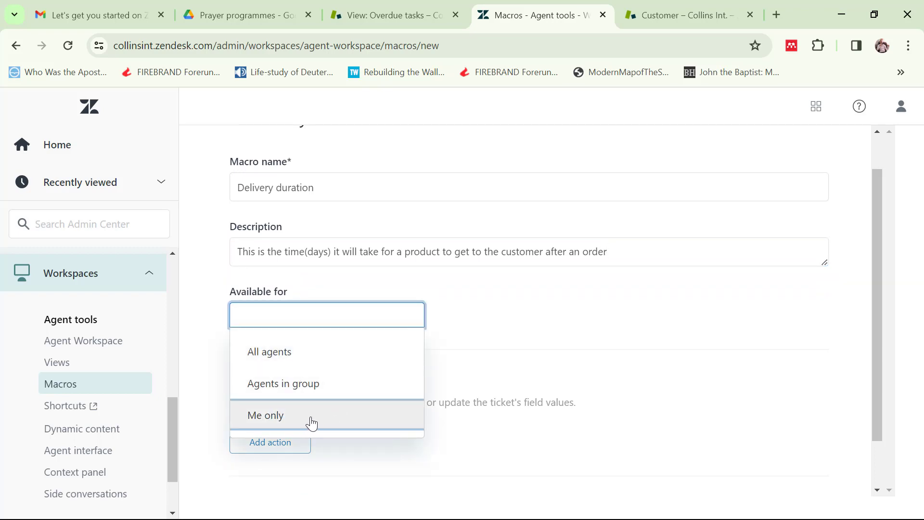
{"action": "left_click", "coordinate": [295, 363]}
{"action": "scroll", "coordinate": [328, 331], "scroll_direction": "down", "scroll_amount": 1}
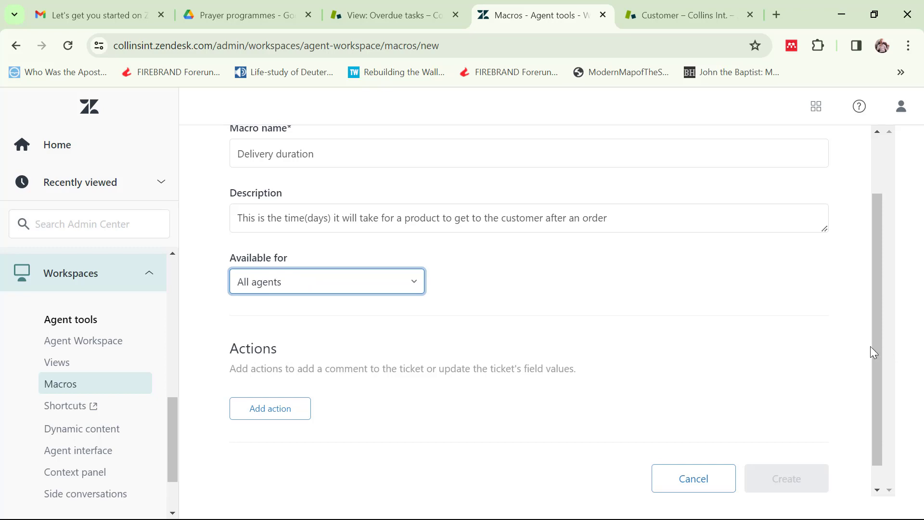
Add a Comment/description action with the rich content lines "India 3days", "USA 5days", "Russia 4days" and "UK 2days"
{"action": "scroll", "coordinate": [881, 371], "scroll_direction": "down", "scroll_amount": 1}
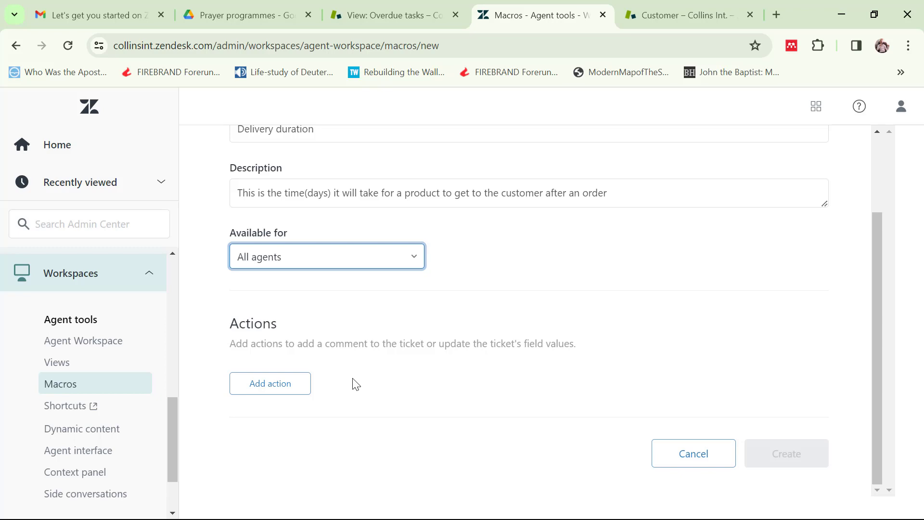
{"action": "left_click", "coordinate": [286, 385]}
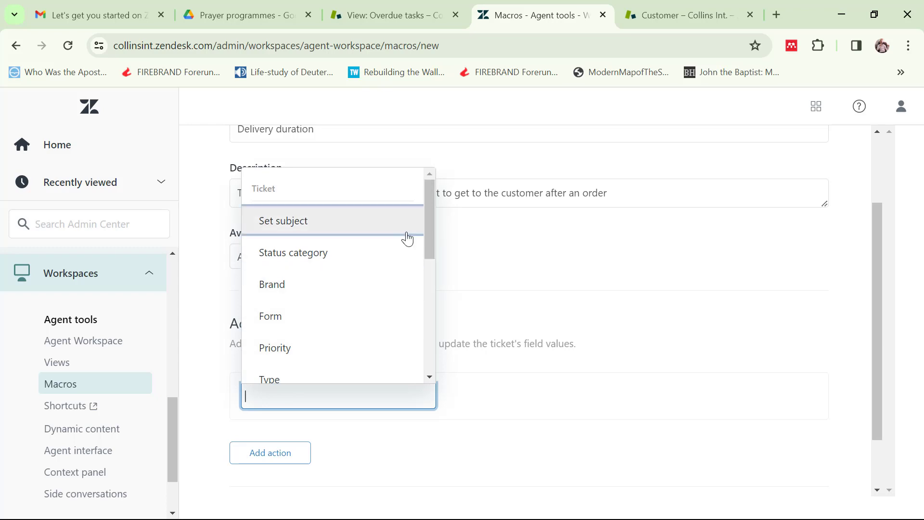
{"action": "left_click_drag", "start_coordinate": [431, 225], "coordinate": [434, 348]}
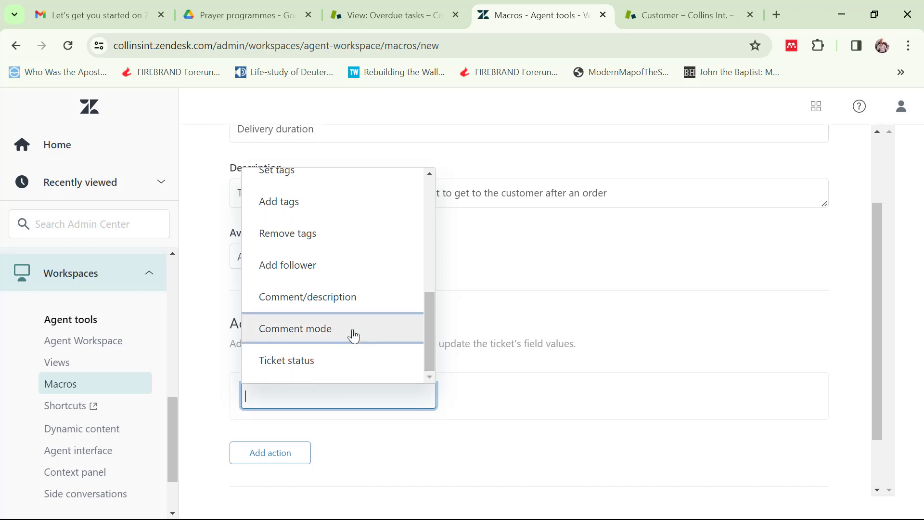
{"action": "left_click", "coordinate": [349, 308]}
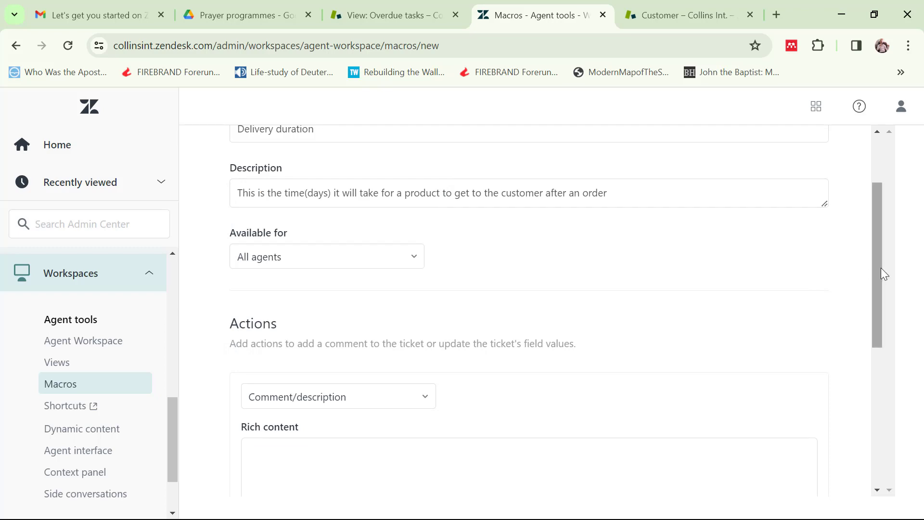
{"action": "left_click_drag", "start_coordinate": [877, 271], "coordinate": [877, 336]}
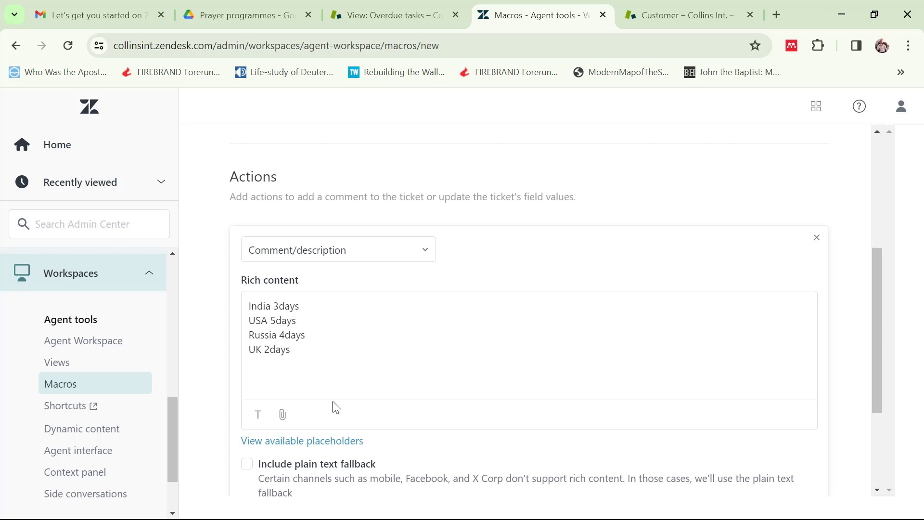
{"action": "left_click", "coordinate": [307, 349]}
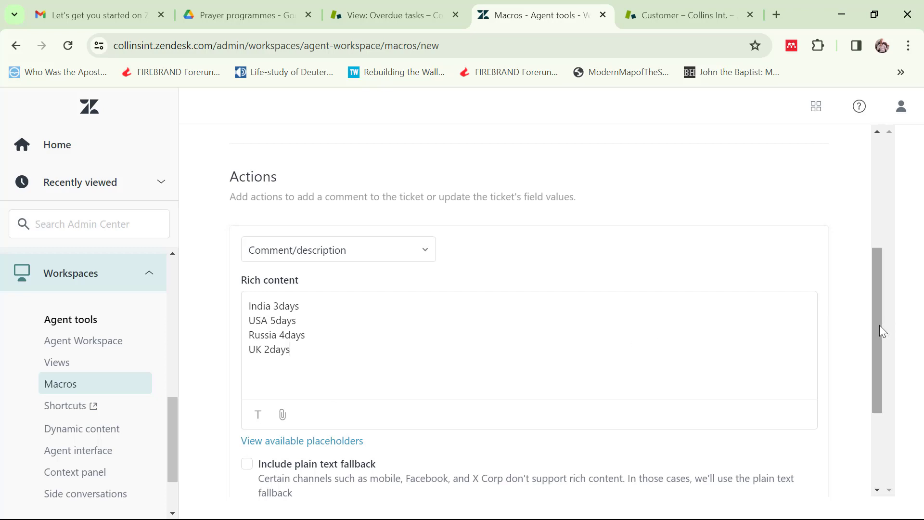
Include the plain text fallback for the comment action and create the Delivery duration macro
{"action": "left_click_drag", "start_coordinate": [880, 326], "coordinate": [881, 389]}
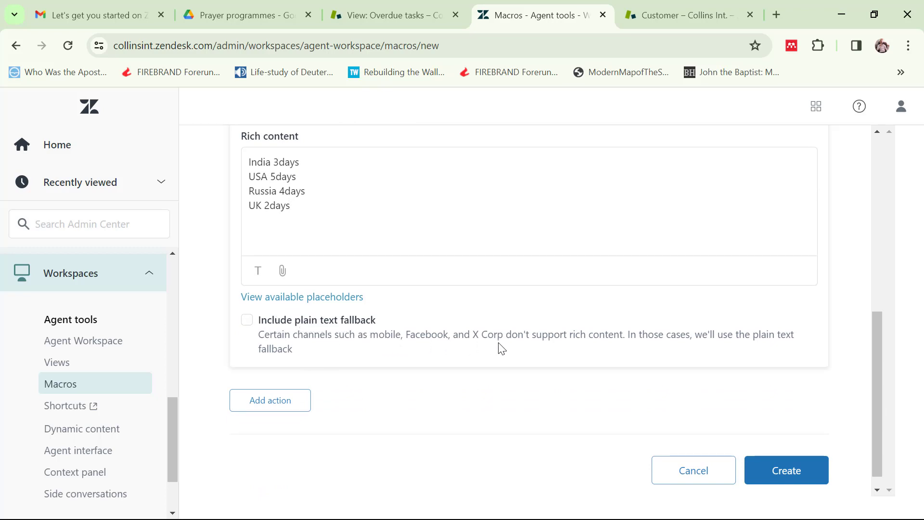
{"action": "left_click", "coordinate": [248, 321]}
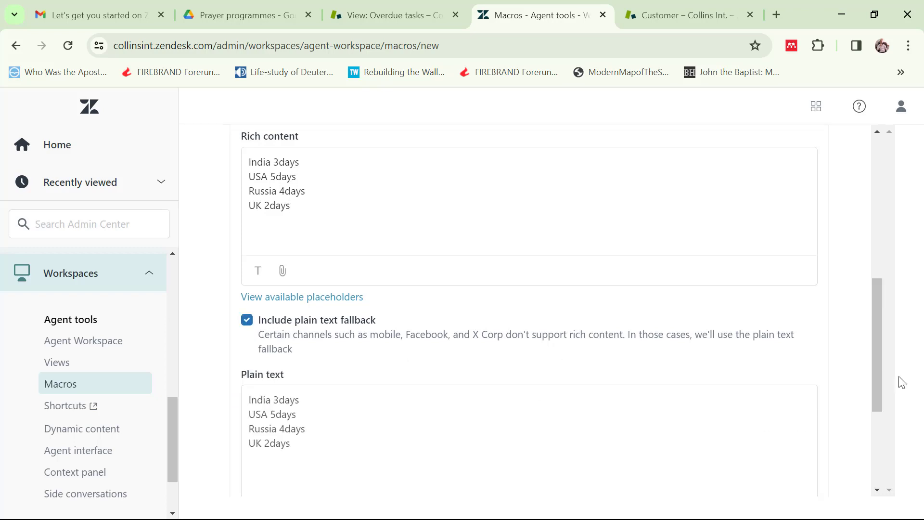
{"action": "left_click_drag", "start_coordinate": [877, 354], "coordinate": [887, 437]}
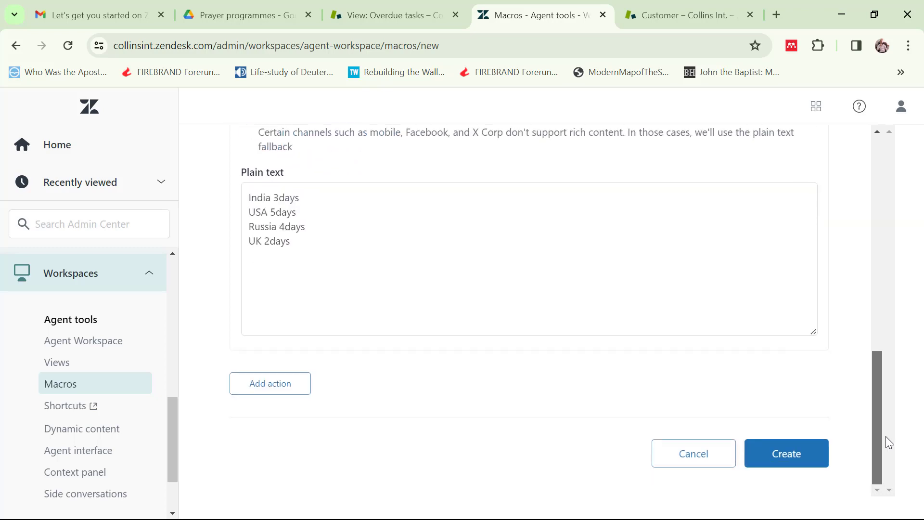
{"action": "left_click", "coordinate": [797, 457]}
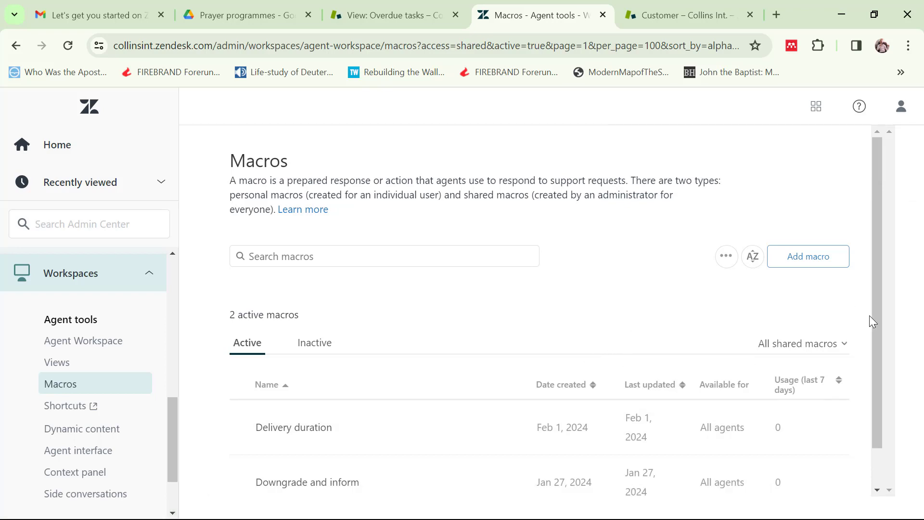
Check the Delivery duration macro in the active macros list, and open the ticket "Sample ticket: Meet the ticket" in Support
{"action": "left_click_drag", "start_coordinate": [877, 336], "coordinate": [886, 379]}
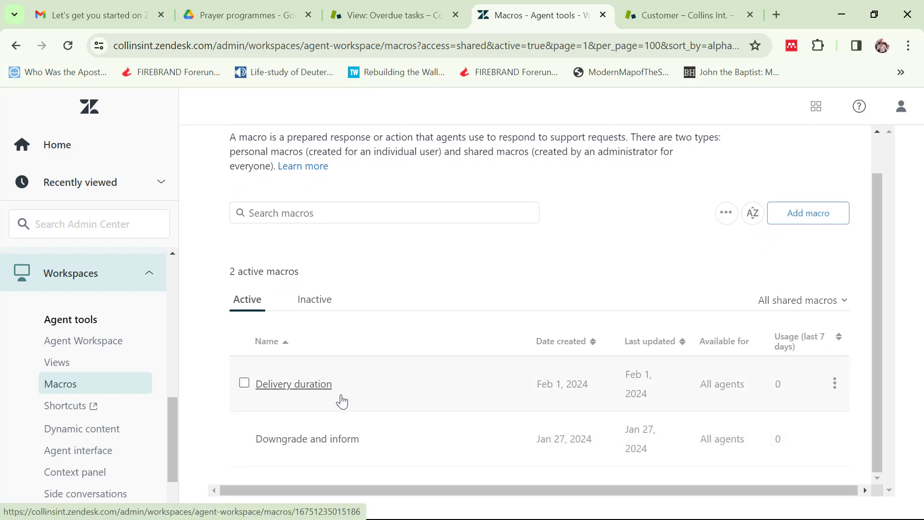
{"action": "left_click", "coordinate": [380, 18]}
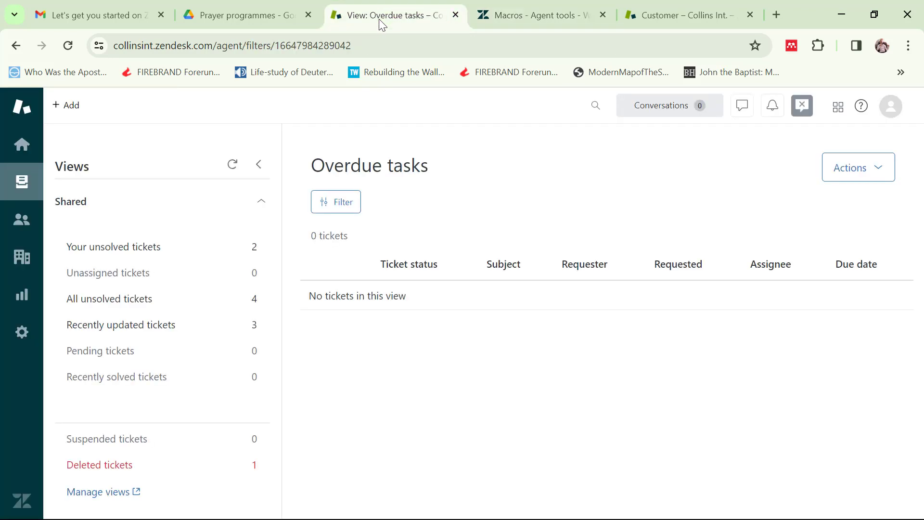
{"action": "left_click", "coordinate": [20, 192]}
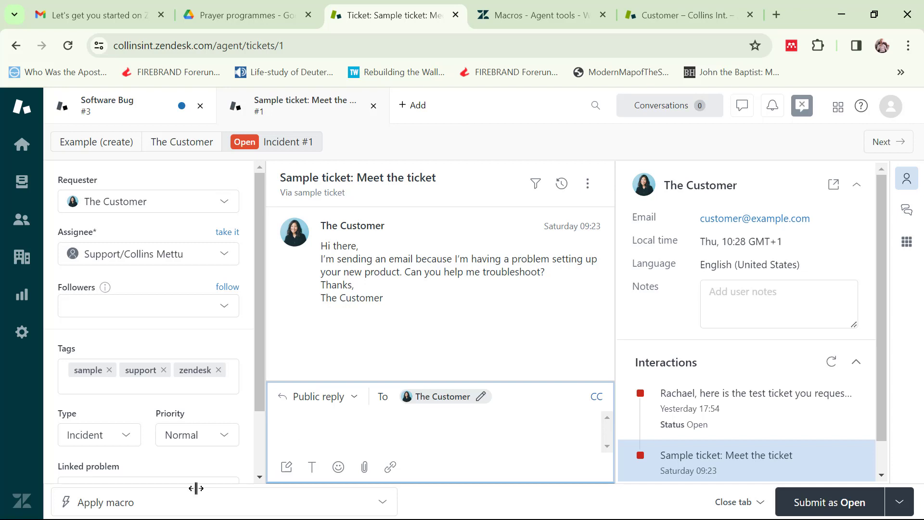
Apply the Delivery duration macro to the sample ticket's public reply, and check the macro against the shared macros list
{"action": "left_click", "coordinate": [158, 506]}
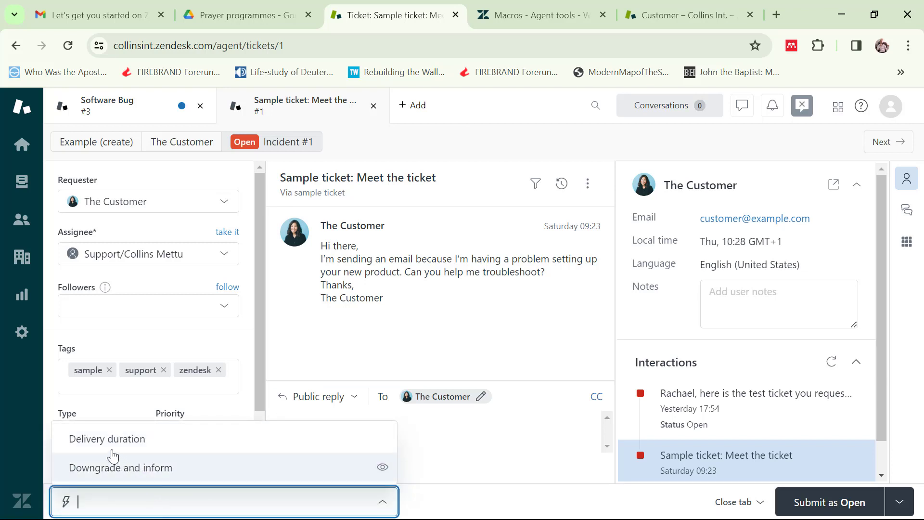
{"action": "mouse_move", "coordinate": [118, 440]}
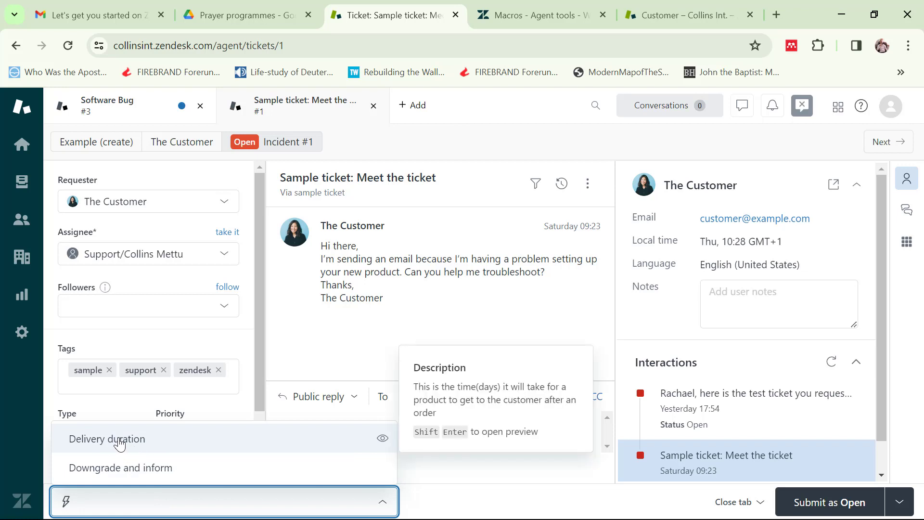
{"action": "left_click", "coordinate": [145, 446]}
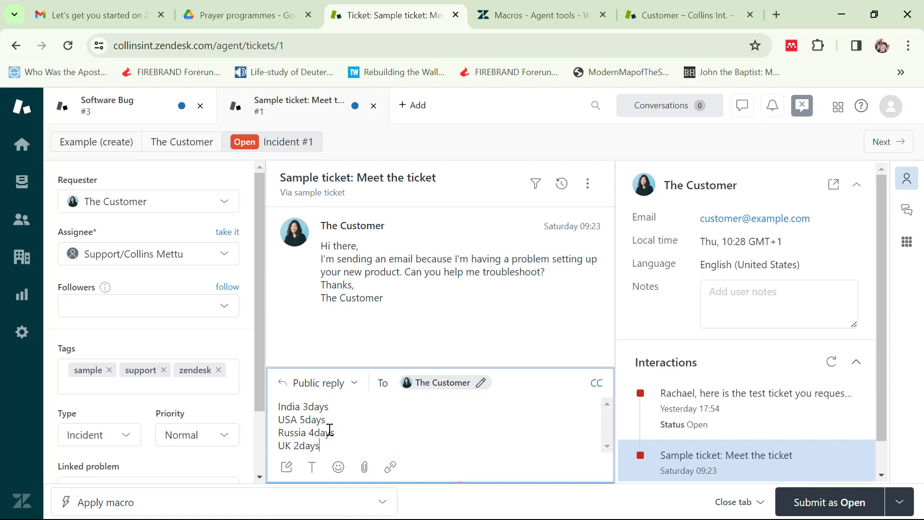
{"action": "left_click", "coordinate": [524, 9]}
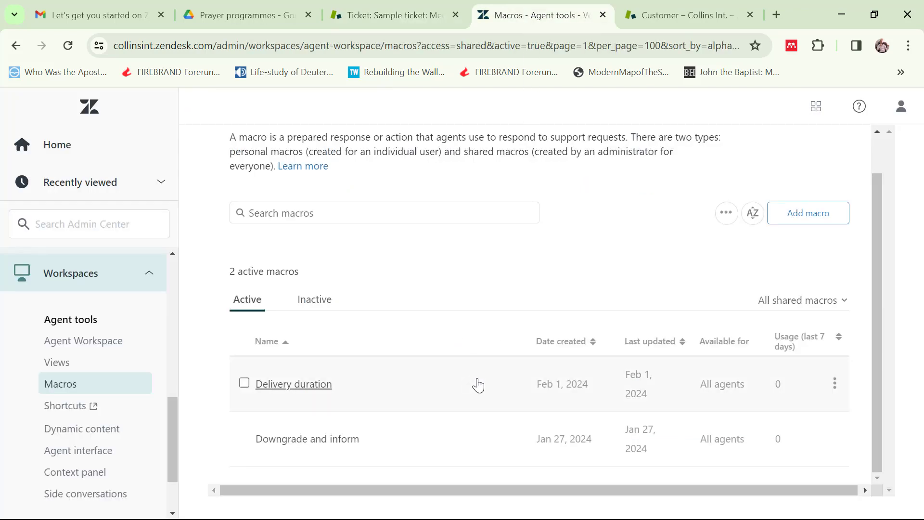
{"action": "left_click", "coordinate": [394, 13]}
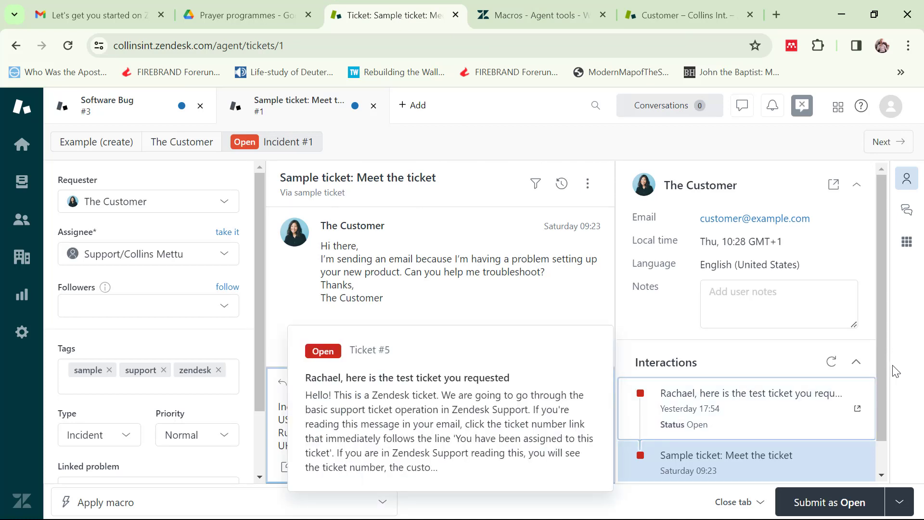
Review the customer's interactions on the sample ticket, and submit the ticket as Solved
{"action": "left_click_drag", "start_coordinate": [883, 366], "coordinate": [886, 384]}
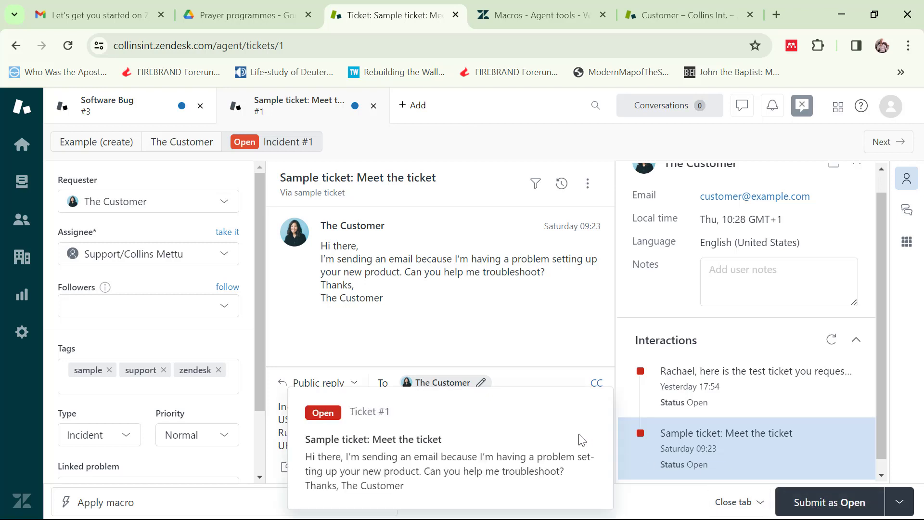
{"action": "mouse_move", "coordinate": [592, 360]}
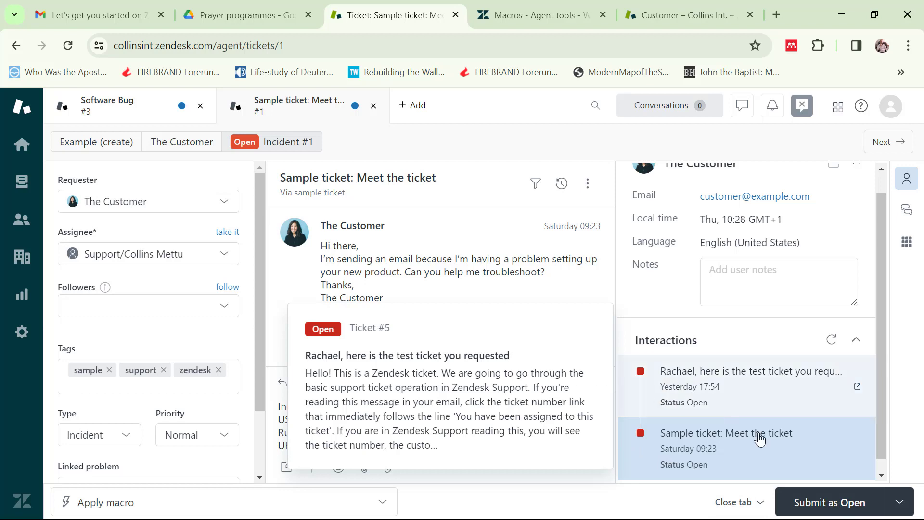
{"action": "left_click", "coordinate": [898, 505]}
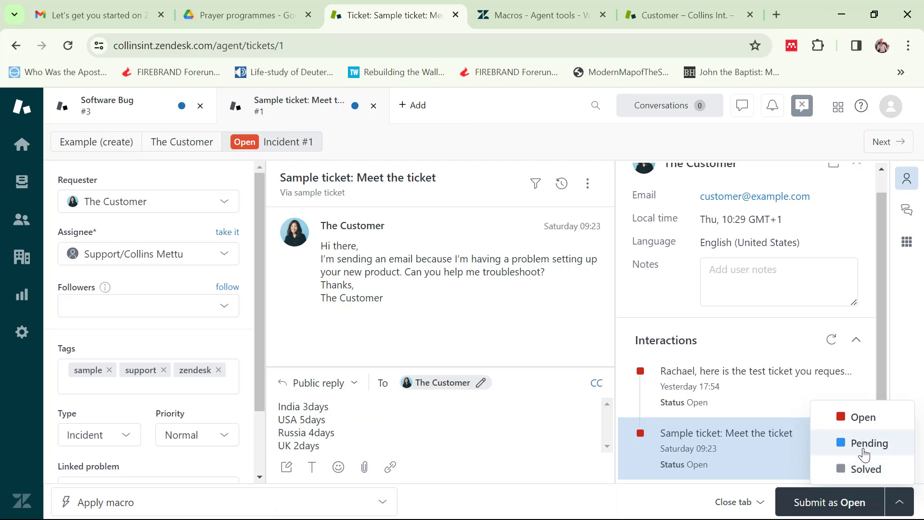
{"action": "left_click", "coordinate": [865, 470]}
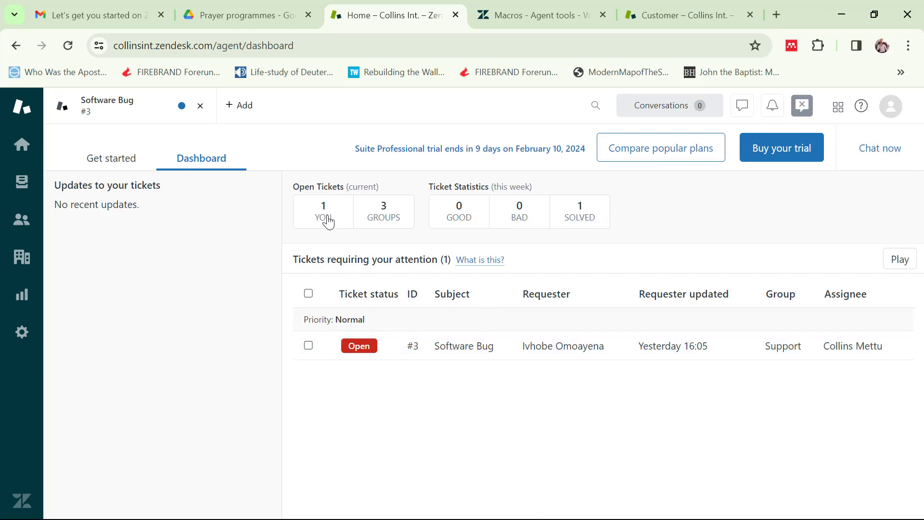
Review the Your unsolved, Recently solved and All unsolved ticket views, and return to the dashboard for the ticket statistics
{"action": "left_click", "coordinate": [21, 190]}
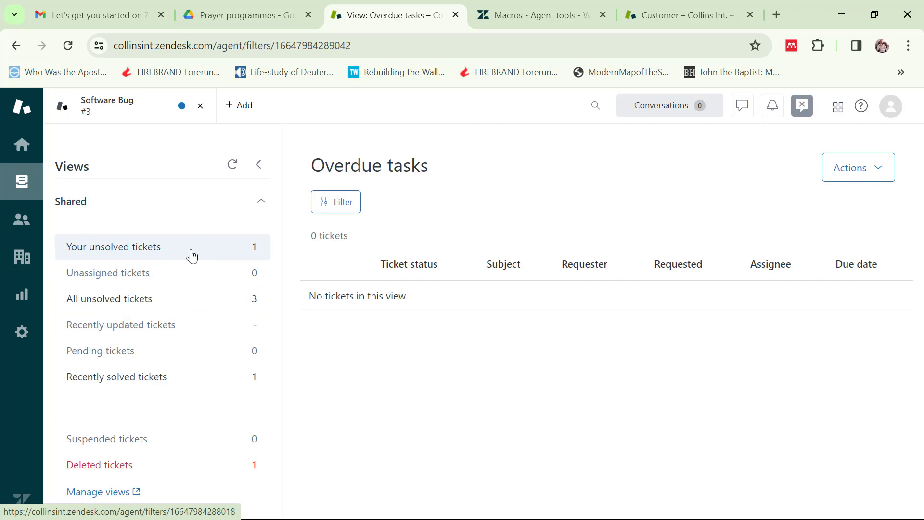
{"action": "left_click", "coordinate": [192, 255]}
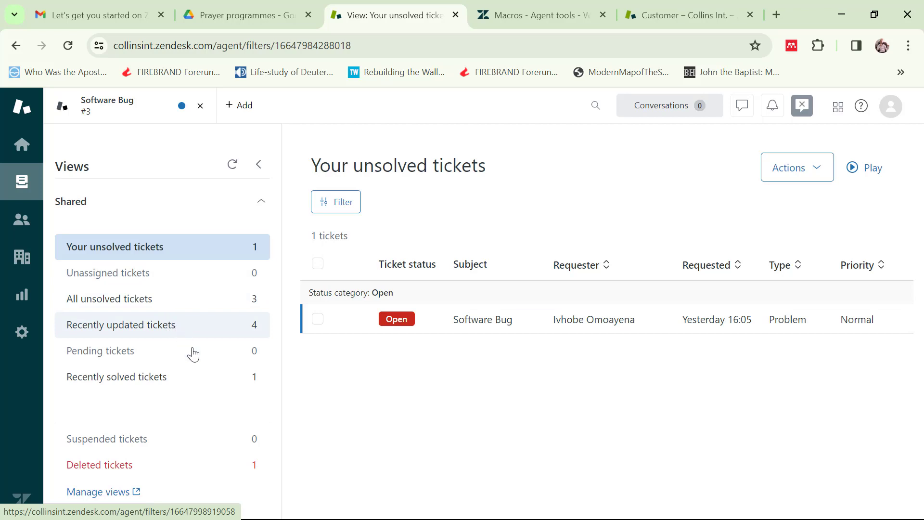
{"action": "left_click", "coordinate": [147, 388]}
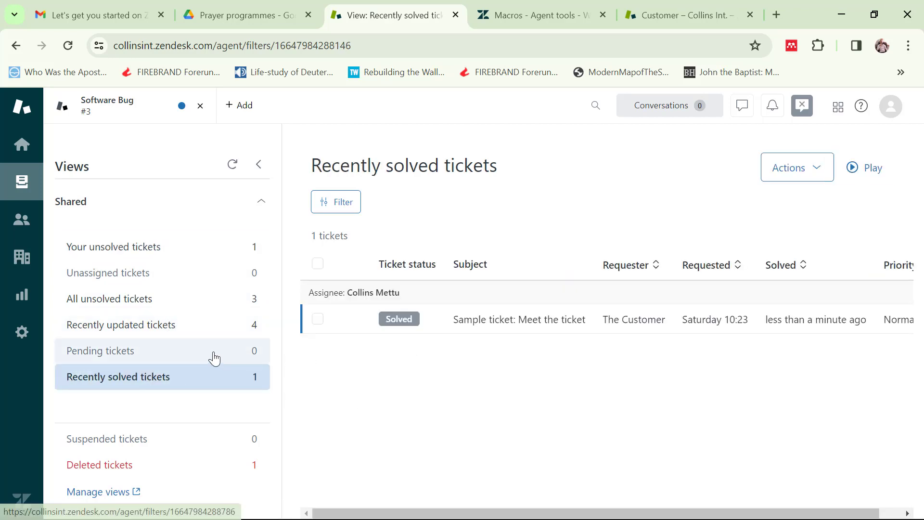
{"action": "left_click", "coordinate": [163, 302]}
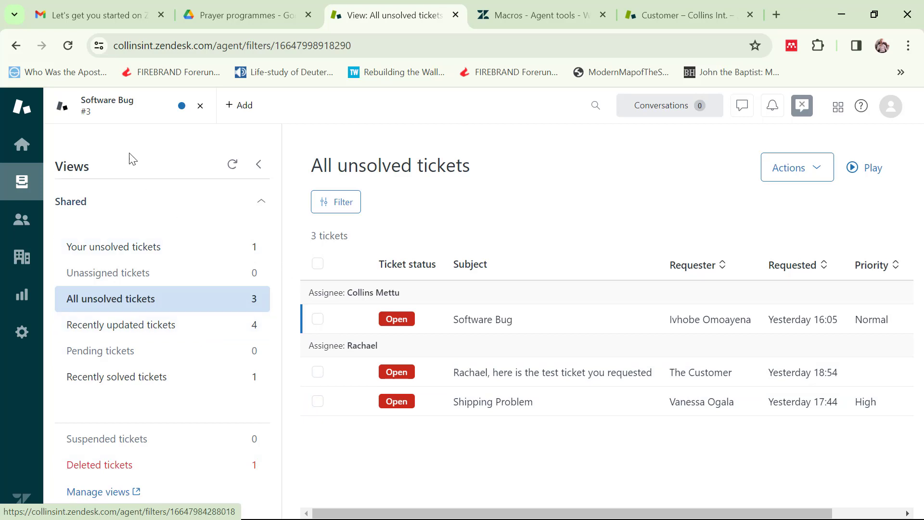
{"action": "left_click", "coordinate": [23, 152]}
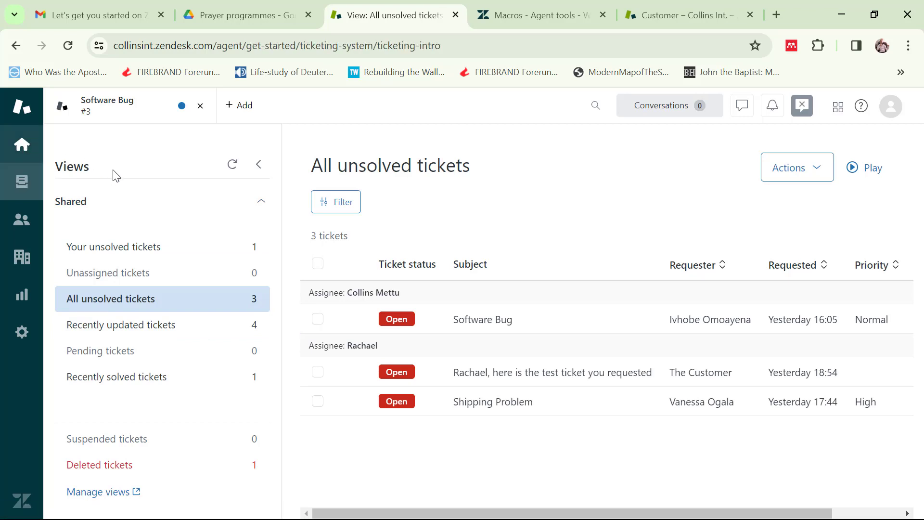
{"action": "left_click", "coordinate": [205, 167]}
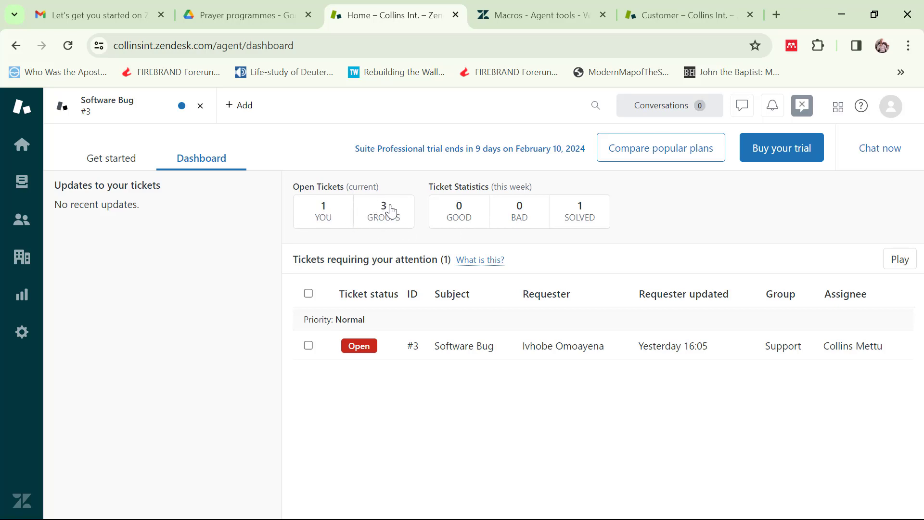
Switch to Admin Center, collapse the Workspaces settings, and open Objects and rules from the home page
{"action": "left_click", "coordinate": [548, 17]}
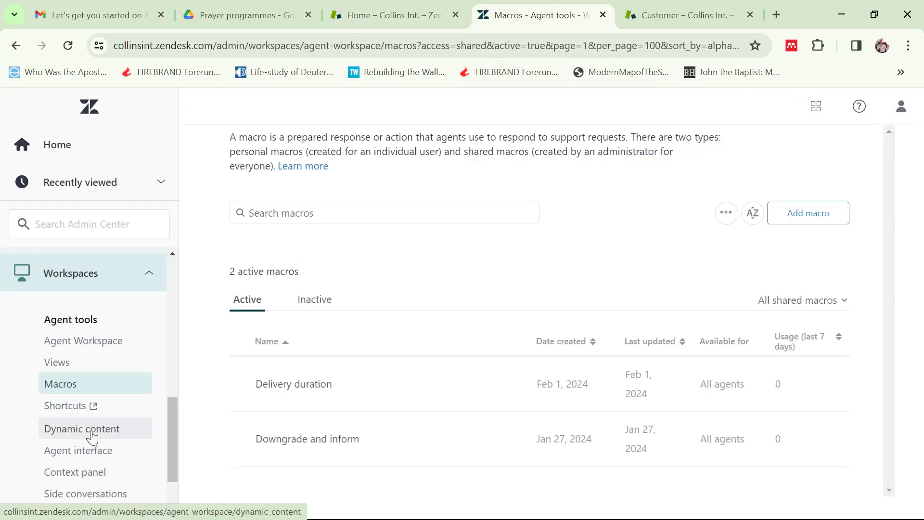
{"action": "left_click_drag", "start_coordinate": [172, 419], "coordinate": [182, 449]}
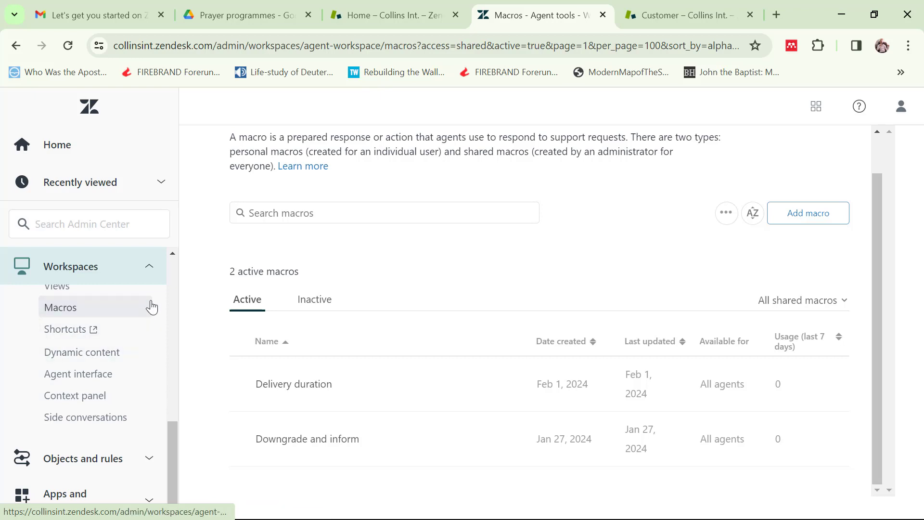
{"action": "left_click", "coordinate": [149, 270]}
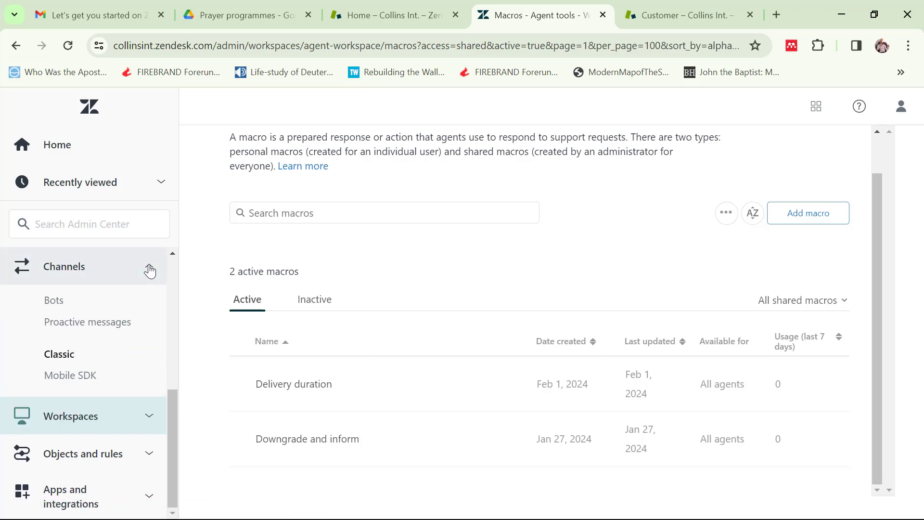
{"action": "left_click", "coordinate": [91, 159]}
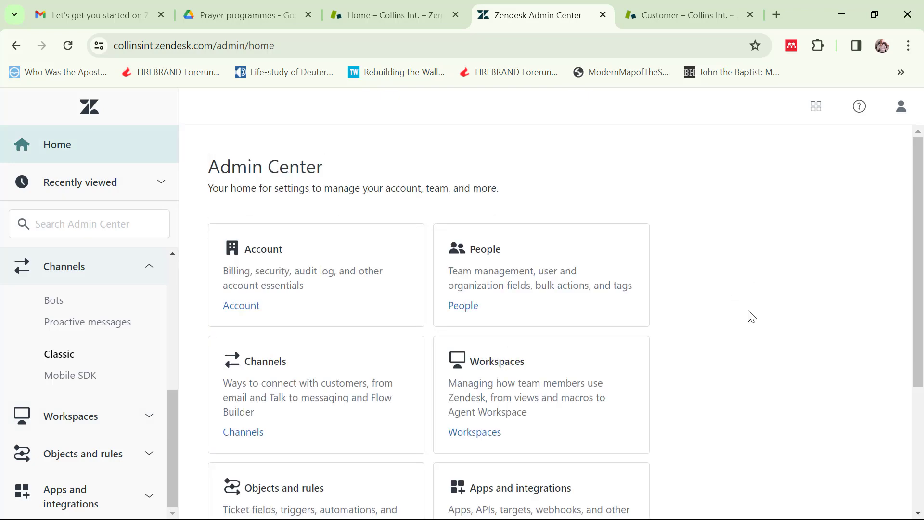
{"action": "scroll", "coordinate": [525, 475], "scroll_direction": "down", "scroll_amount": 3}
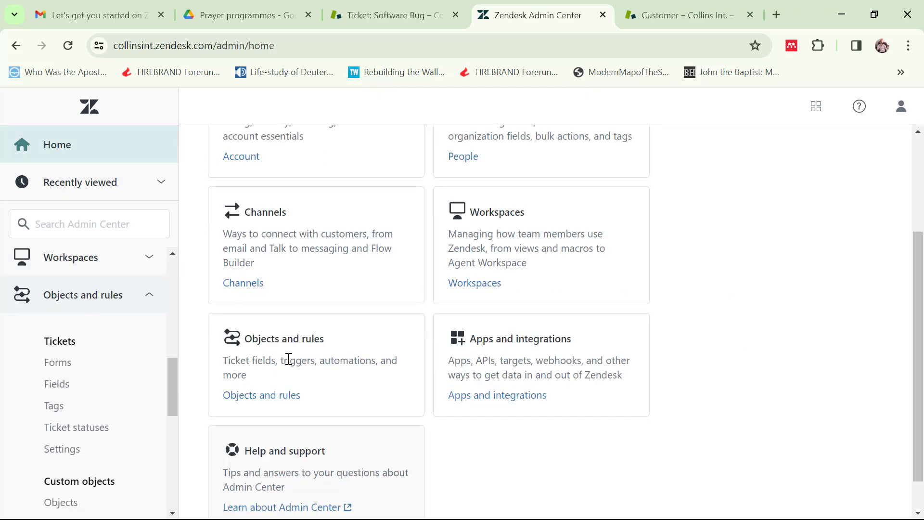
{"action": "left_click", "coordinate": [274, 396]}
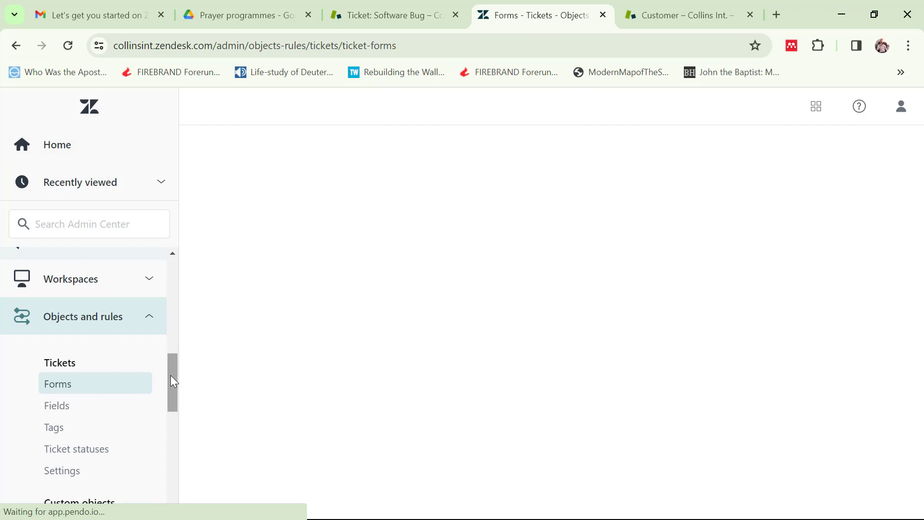
Open the ticket Fields list and compare it with the fields on the Software Bug ticket in Support
{"action": "left_click_drag", "start_coordinate": [170, 376], "coordinate": [172, 383]}
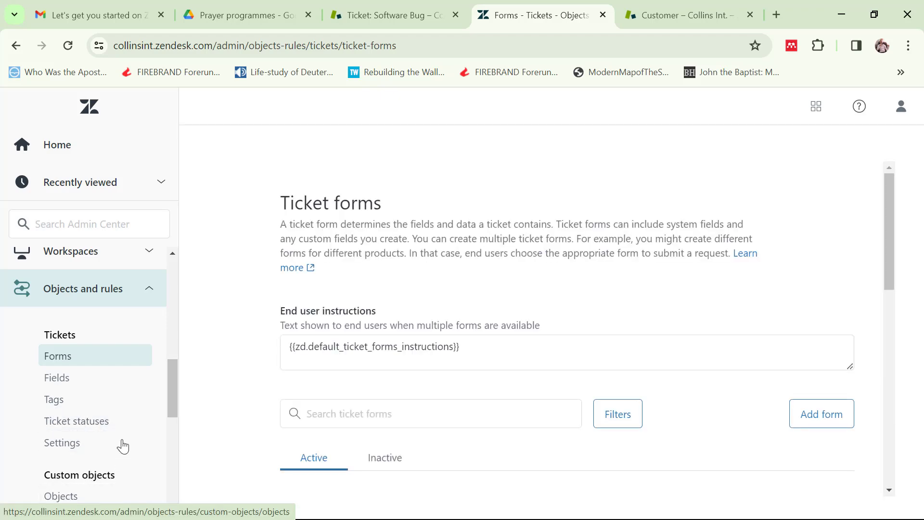
{"action": "left_click", "coordinate": [73, 383]}
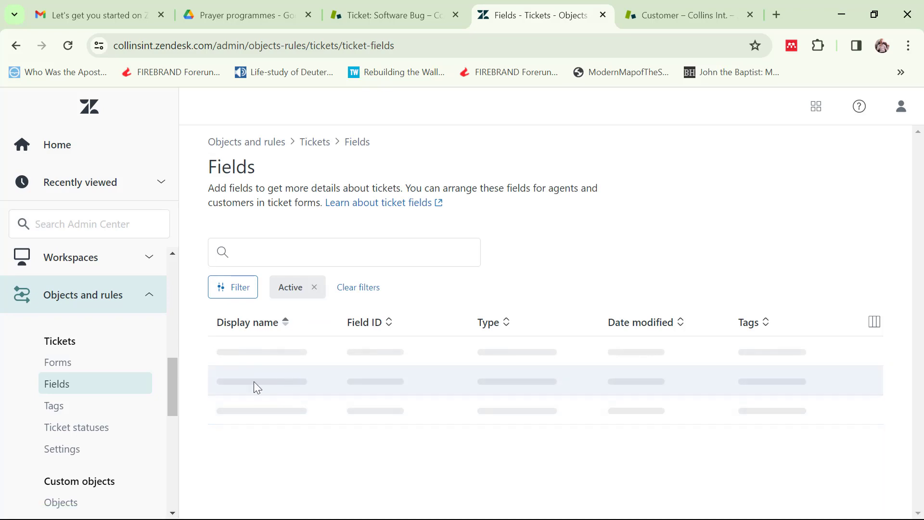
{"action": "left_click", "coordinate": [410, 9]}
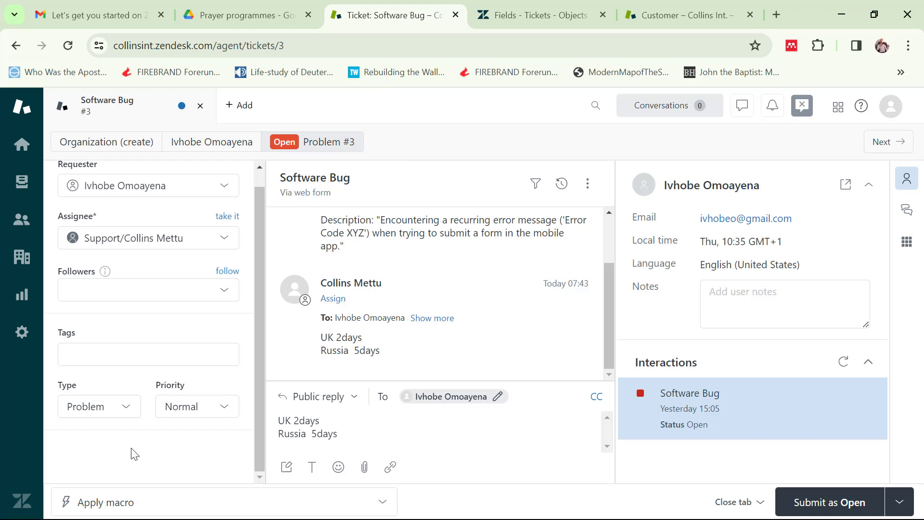
{"action": "left_click", "coordinate": [527, 14]}
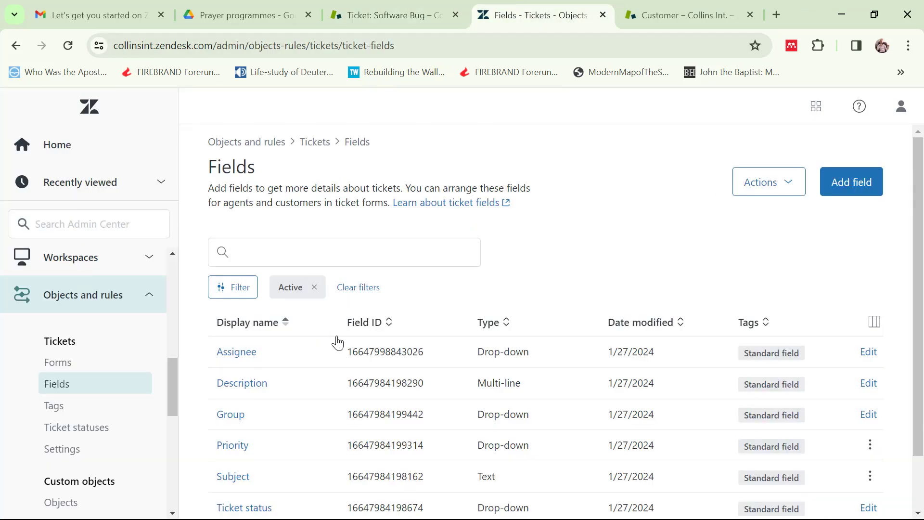
Start a new Checkbox ticket field with display name "Are you satisfied" and description "For feedback"
{"action": "left_click", "coordinate": [855, 182]}
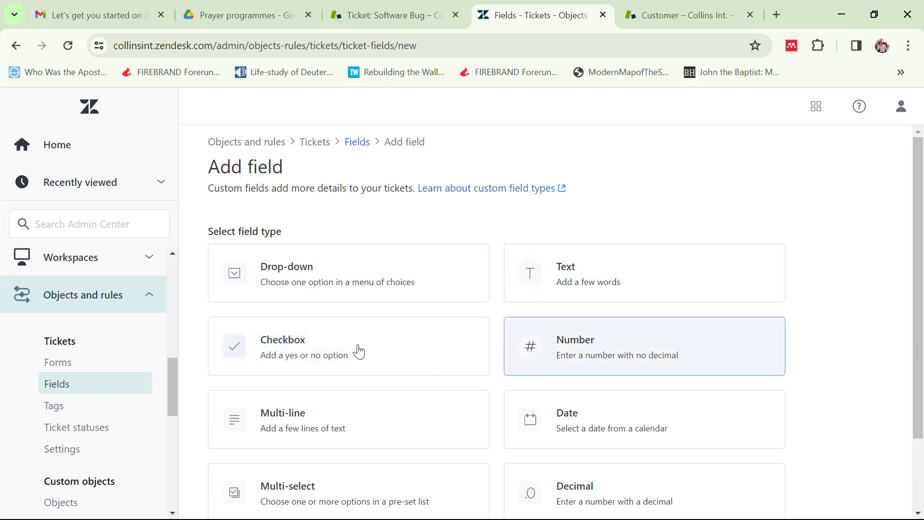
{"action": "left_click", "coordinate": [351, 348]}
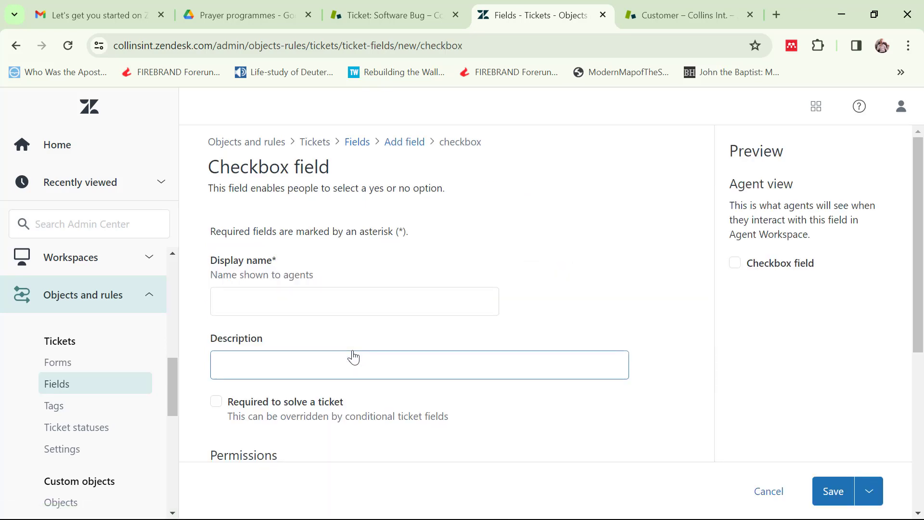
{"action": "left_click", "coordinate": [300, 301]}
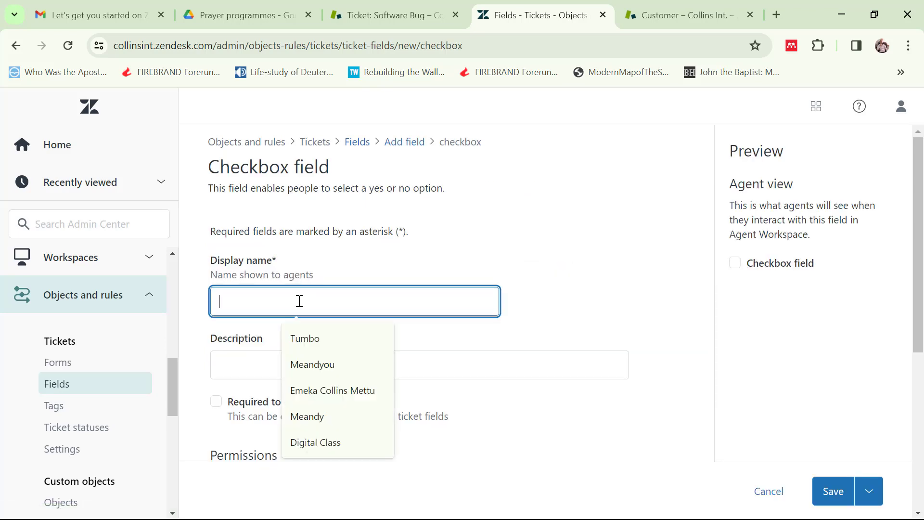
{"action": "type", "text": "Are you satisfied"}
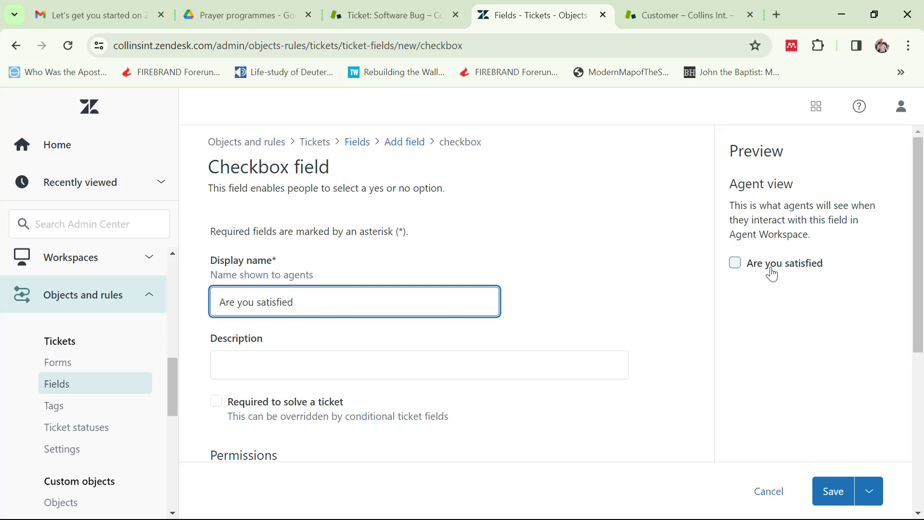
{"action": "left_click", "coordinate": [233, 366]}
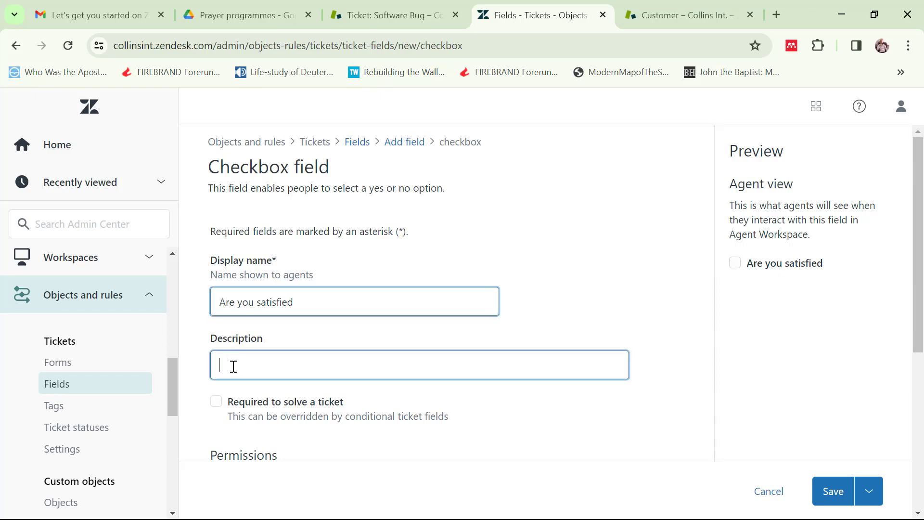
{"action": "type", "text": "For feedback"}
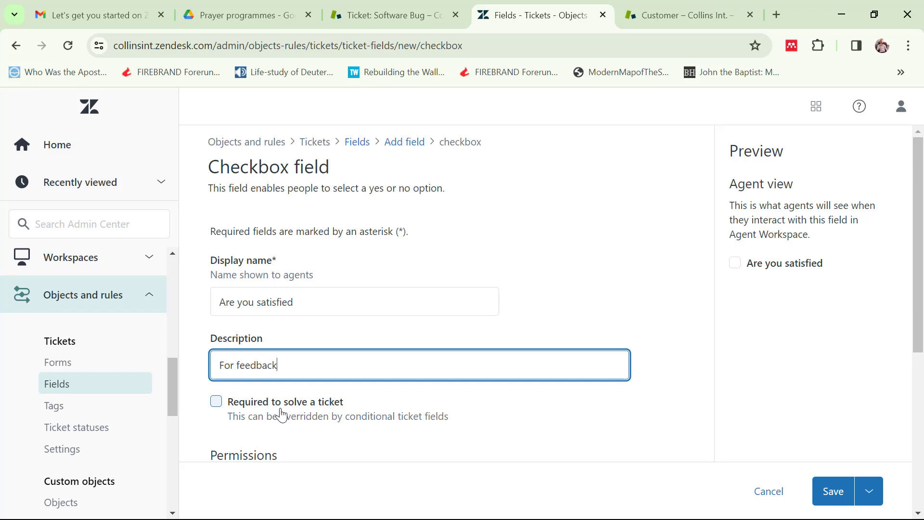
Make the checkbox field required to solve a ticket, review its permissions and tag option, and save the field
{"action": "left_click", "coordinate": [215, 404]}
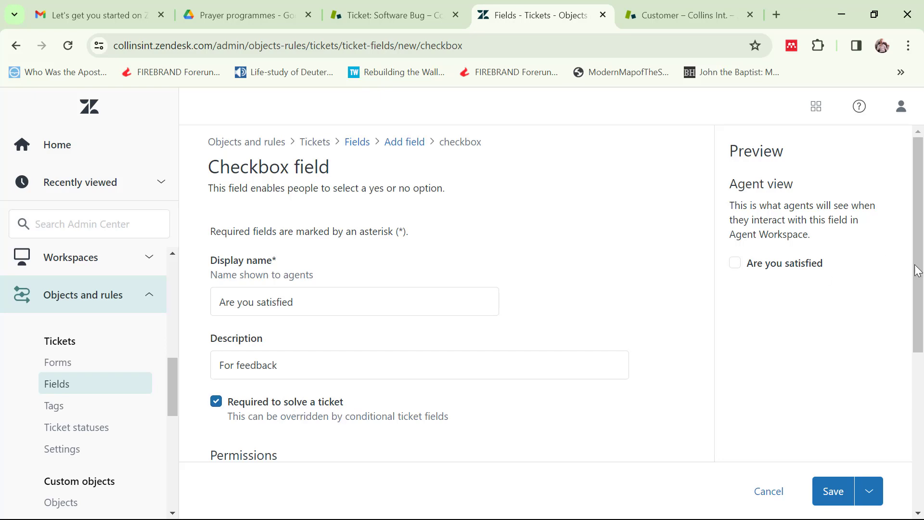
{"action": "mouse_move", "coordinate": [918, 271]}
{"action": "left_mouse_down"}
{"action": "mouse_move", "coordinate": [922, 358]}
{"action": "mouse_move", "coordinate": [911, 276]}
{"action": "left_mouse_up"}
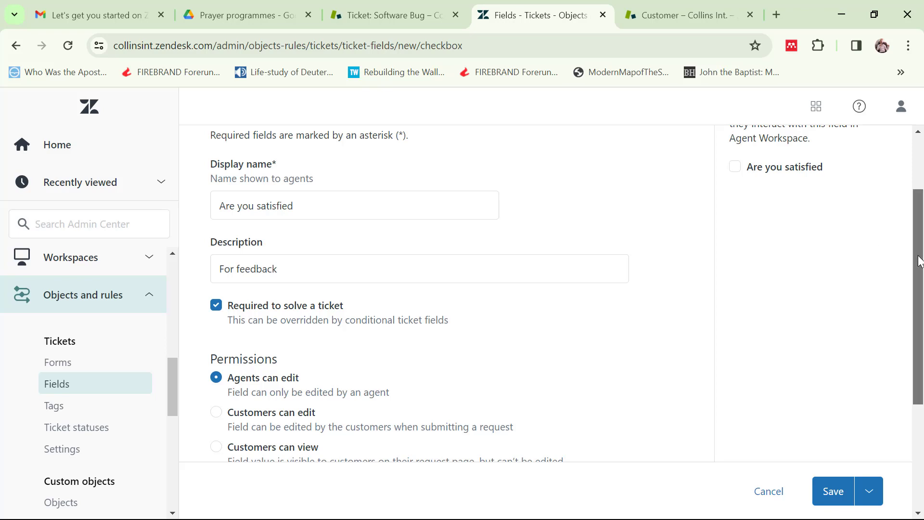
{"action": "scroll", "coordinate": [919, 259], "scroll_direction": "down", "scroll_amount": 3}
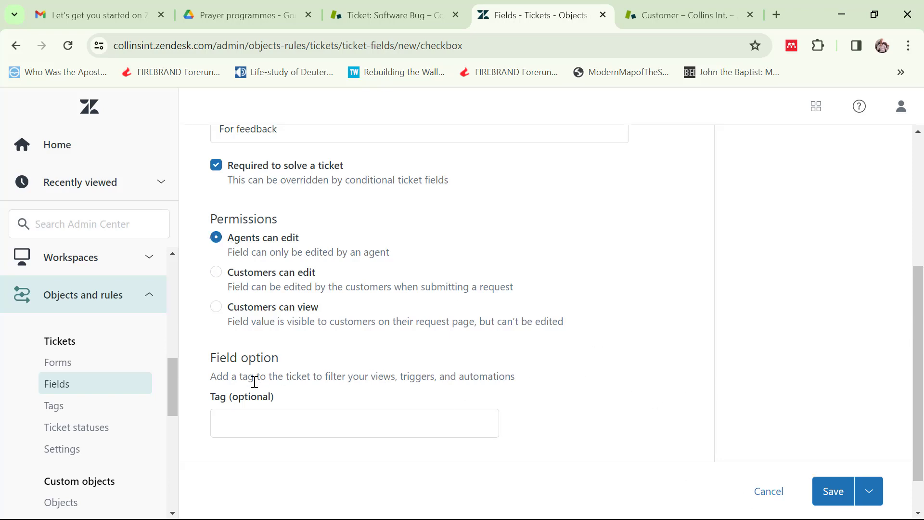
{"action": "left_click", "coordinate": [833, 491]}
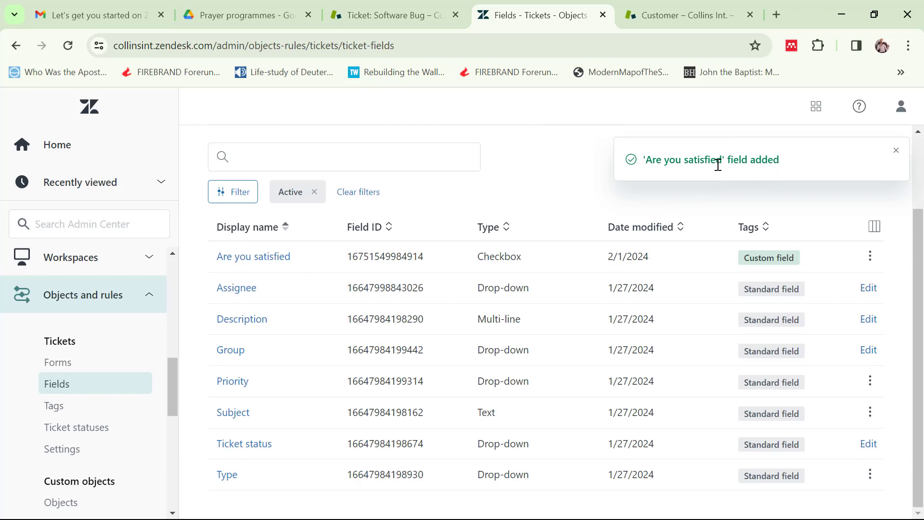
Switch to Support, tick the "Are you satisfied" checkbox on the Software Bug ticket, and show the status options for submitting it
{"action": "left_click", "coordinate": [385, 14]}
{"action": "mouse_move", "coordinate": [440, 352]}
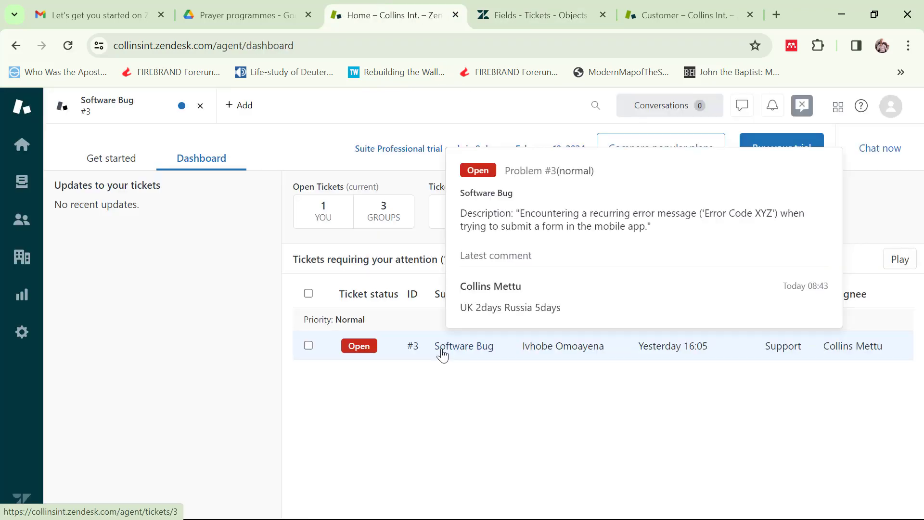
{"action": "left_click", "coordinate": [471, 354]}
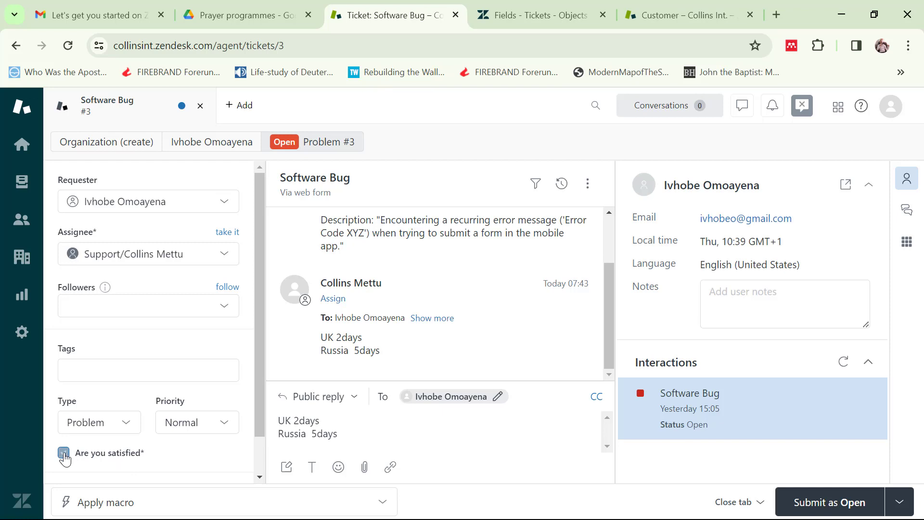
{"action": "left_click", "coordinate": [899, 503]}
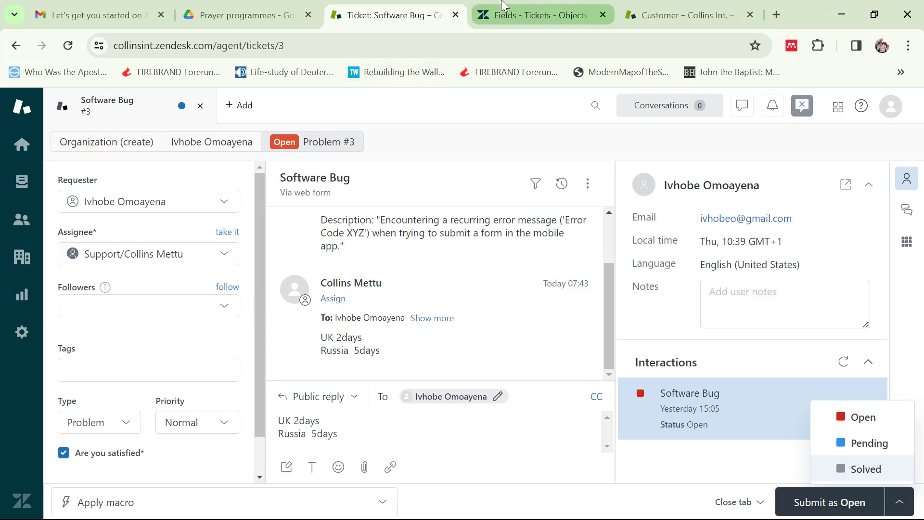
Switch to Admin Center and review the Ticket statuses list with its agent and end user names and descriptions
{"action": "left_click", "coordinate": [547, 15]}
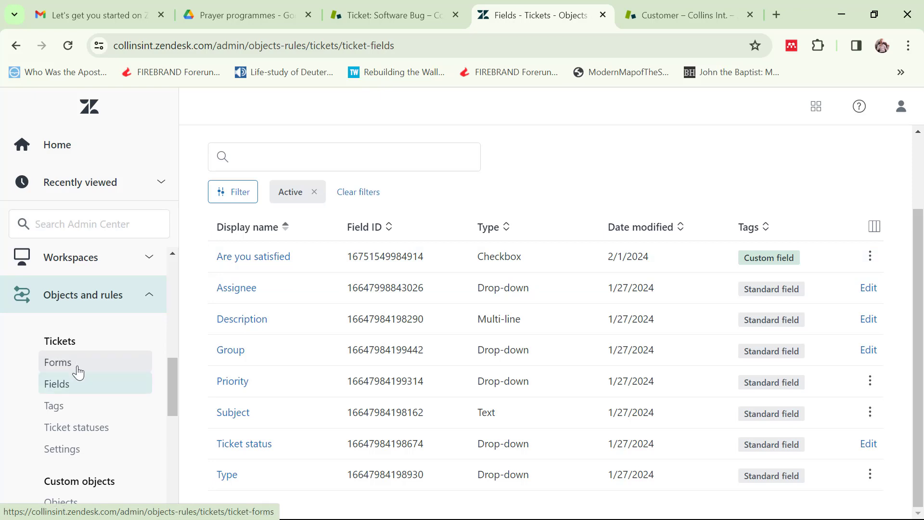
{"action": "left_click", "coordinate": [96, 433]}
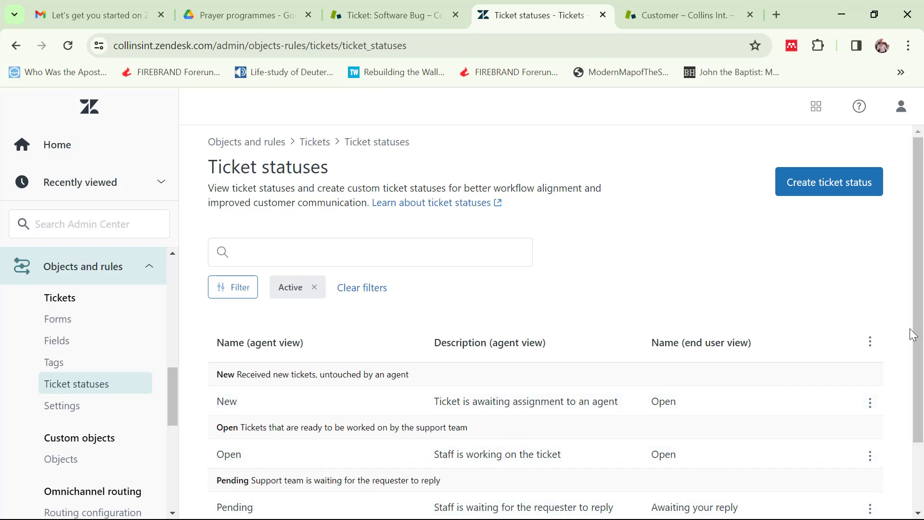
{"action": "scroll", "coordinate": [921, 339], "scroll_direction": "down", "scroll_amount": 3}
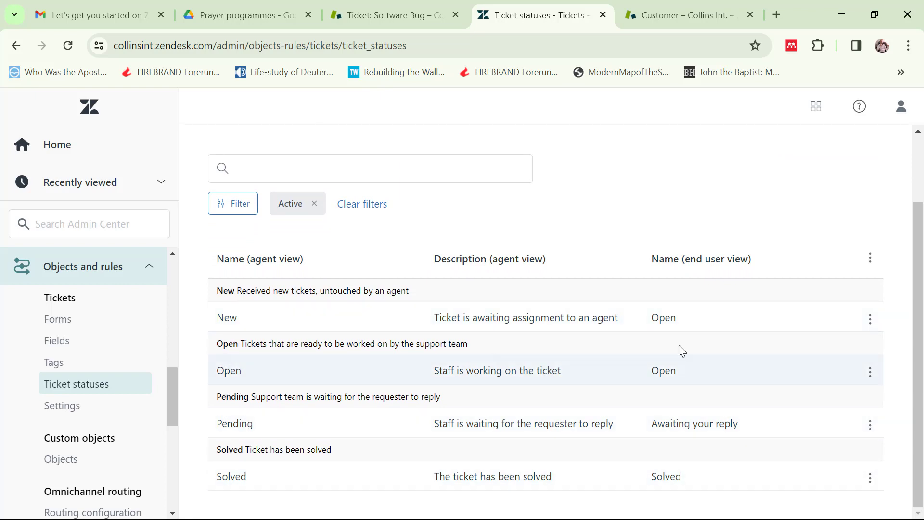
{"action": "left_click_drag", "start_coordinate": [919, 293], "coordinate": [920, 227]}
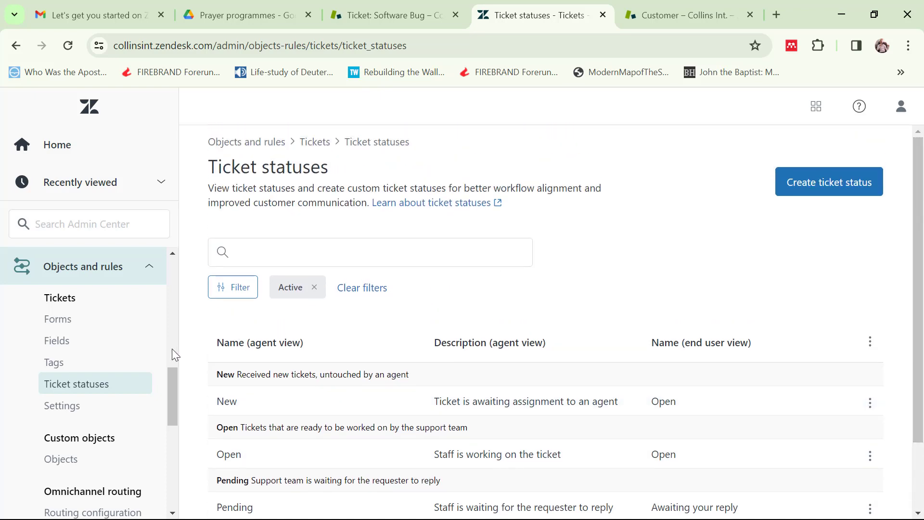
Return to the Admin Center home page and look over its settings categories down to Help and support
{"action": "left_click", "coordinate": [63, 156]}
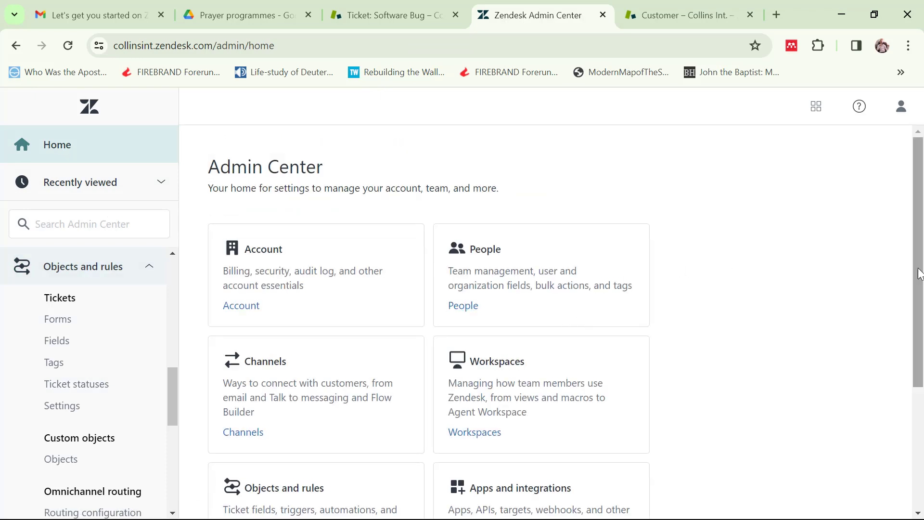
{"action": "scroll", "coordinate": [918, 273], "scroll_direction": "down", "scroll_amount": 3}
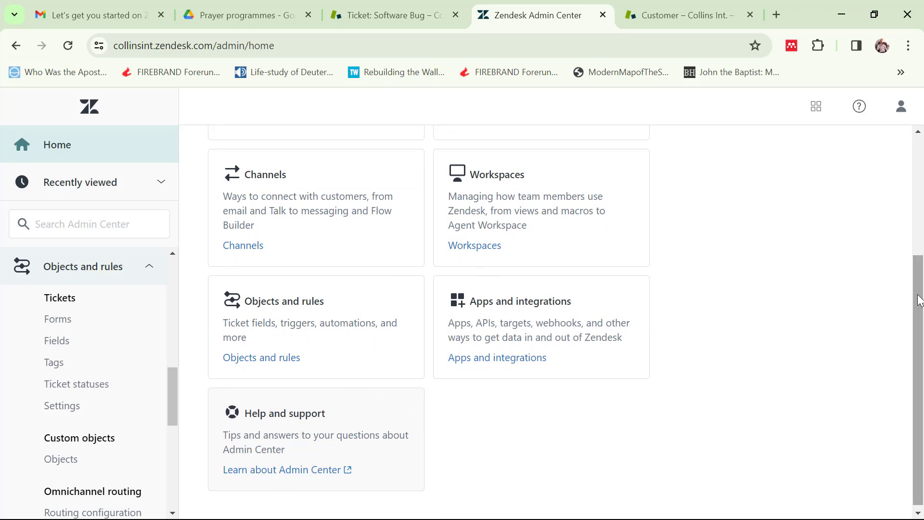
{"action": "scroll", "coordinate": [919, 301], "scroll_direction": "up", "scroll_amount": 4}
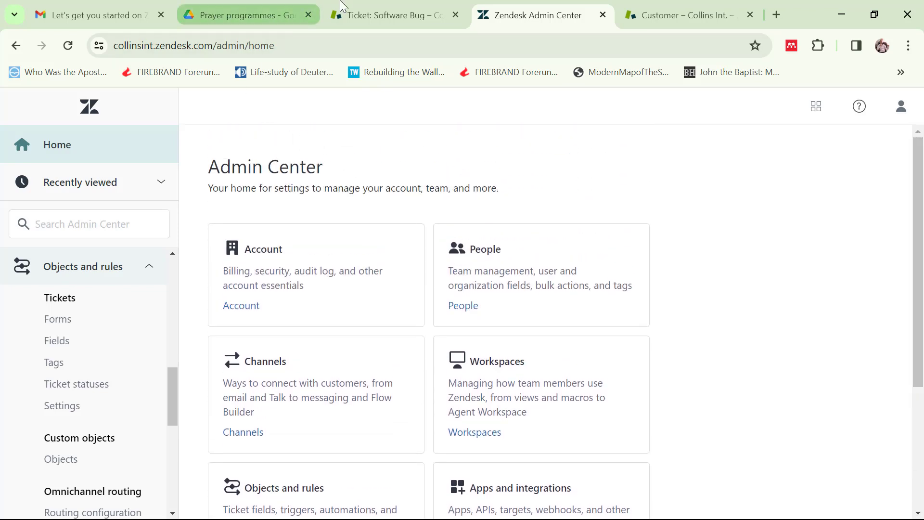
Switch back to Support, leave the Software Bug ticket, and open the home Dashboard
{"action": "left_click", "coordinate": [384, 11]}
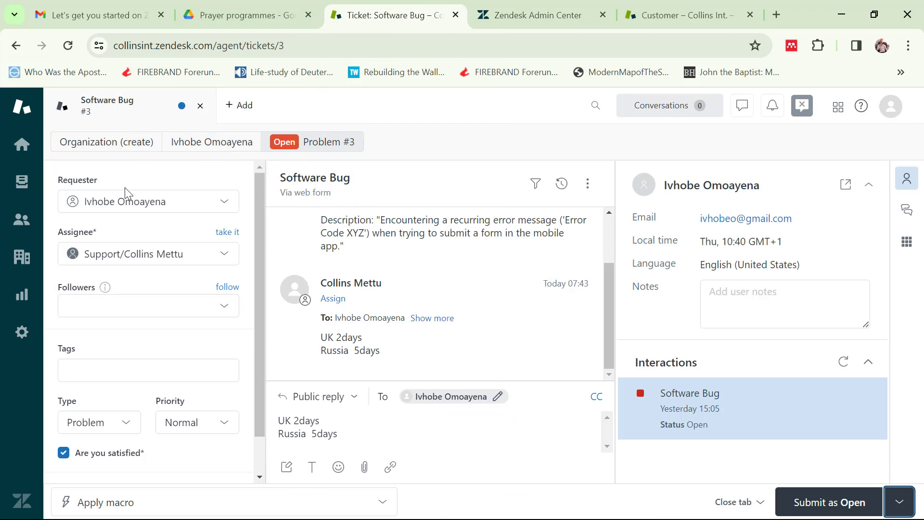
{"action": "left_click", "coordinate": [21, 144]}
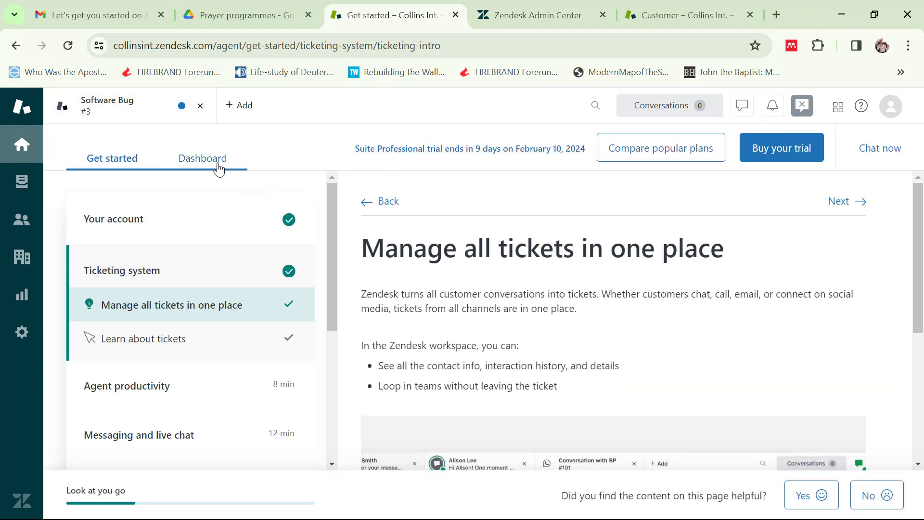
{"action": "left_click", "coordinate": [218, 169]}
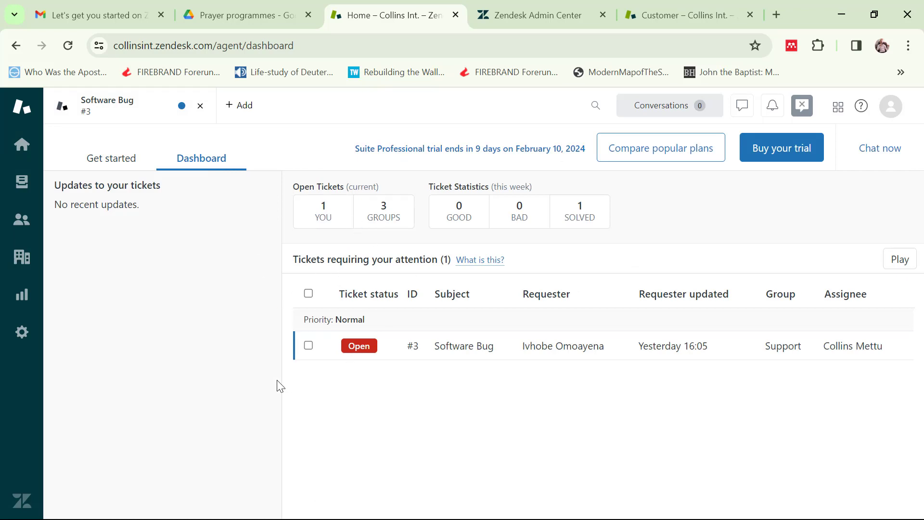